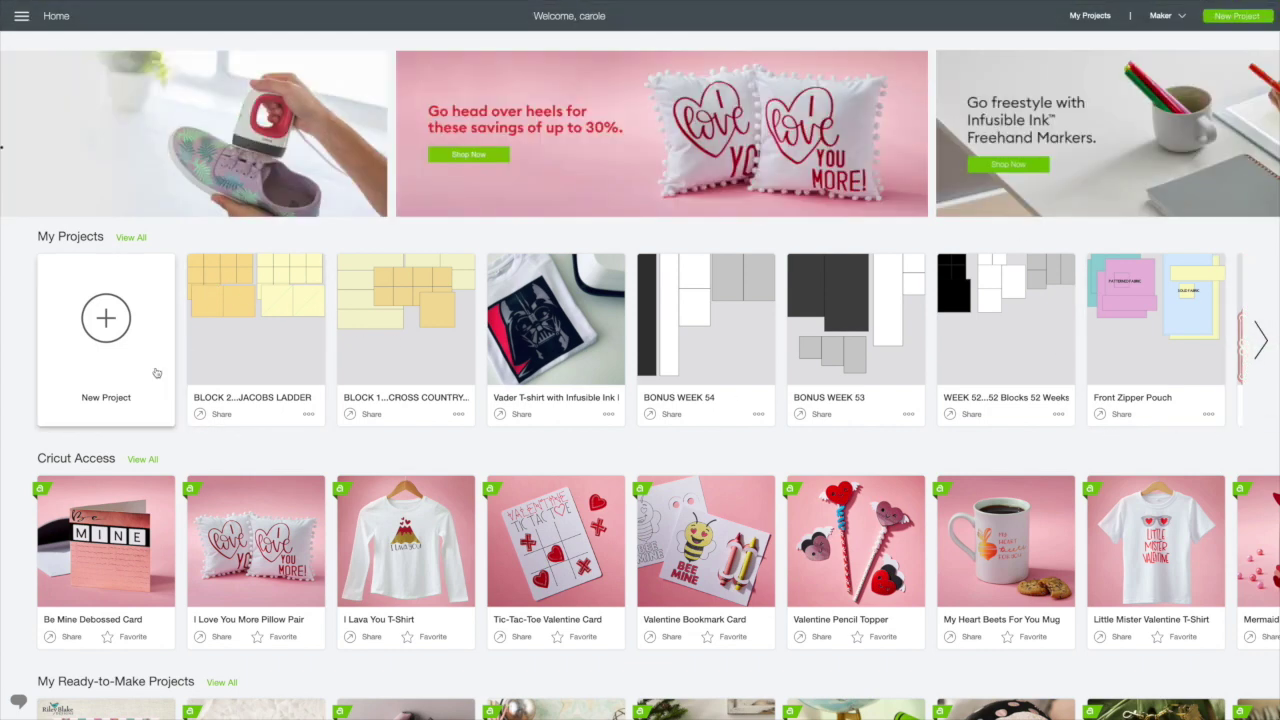
Start a new project from the Home page's New Project tile
click(156, 373)
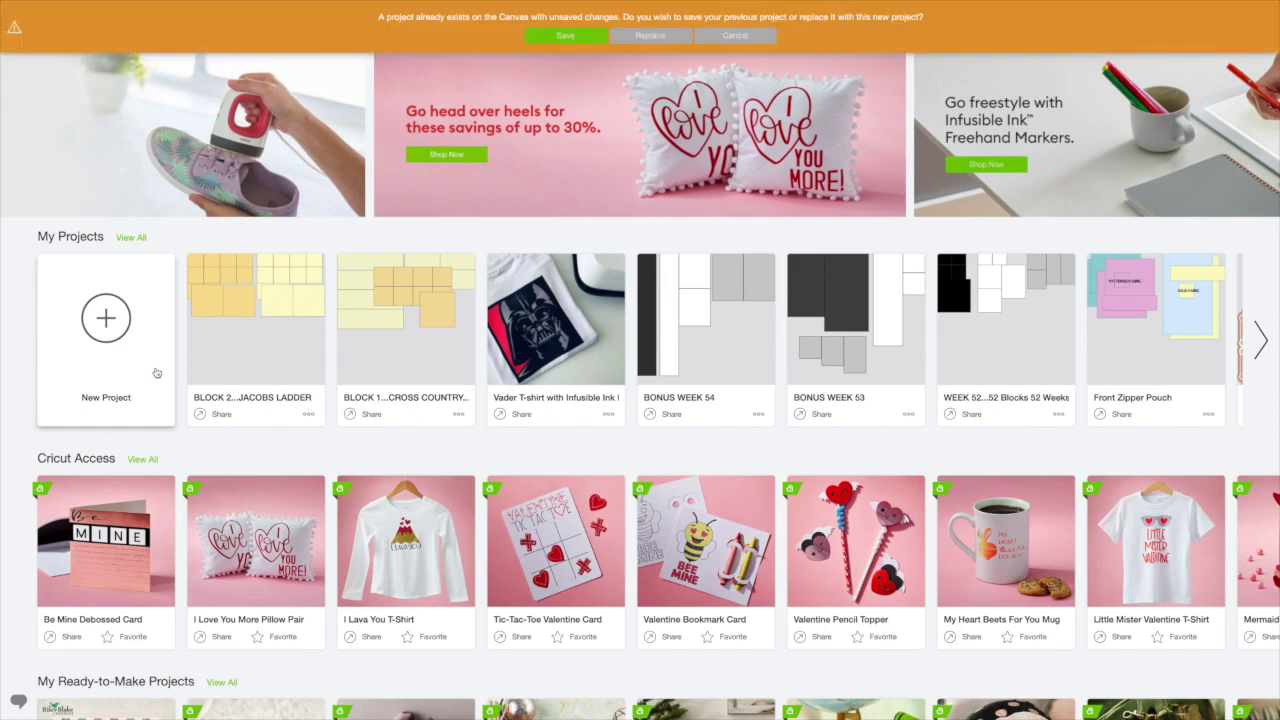
Replace the old canvas and add a heart shape, moved down and to the right
click(657, 38)
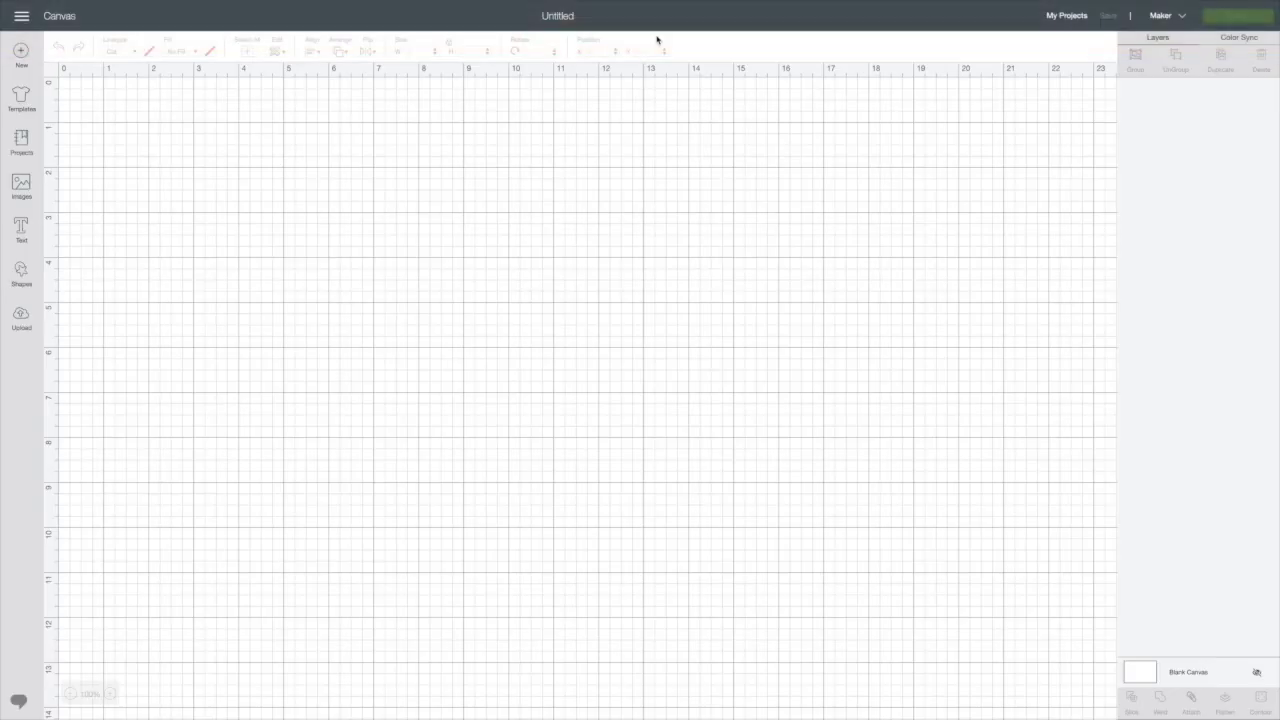
click(21, 276)
click(75, 362)
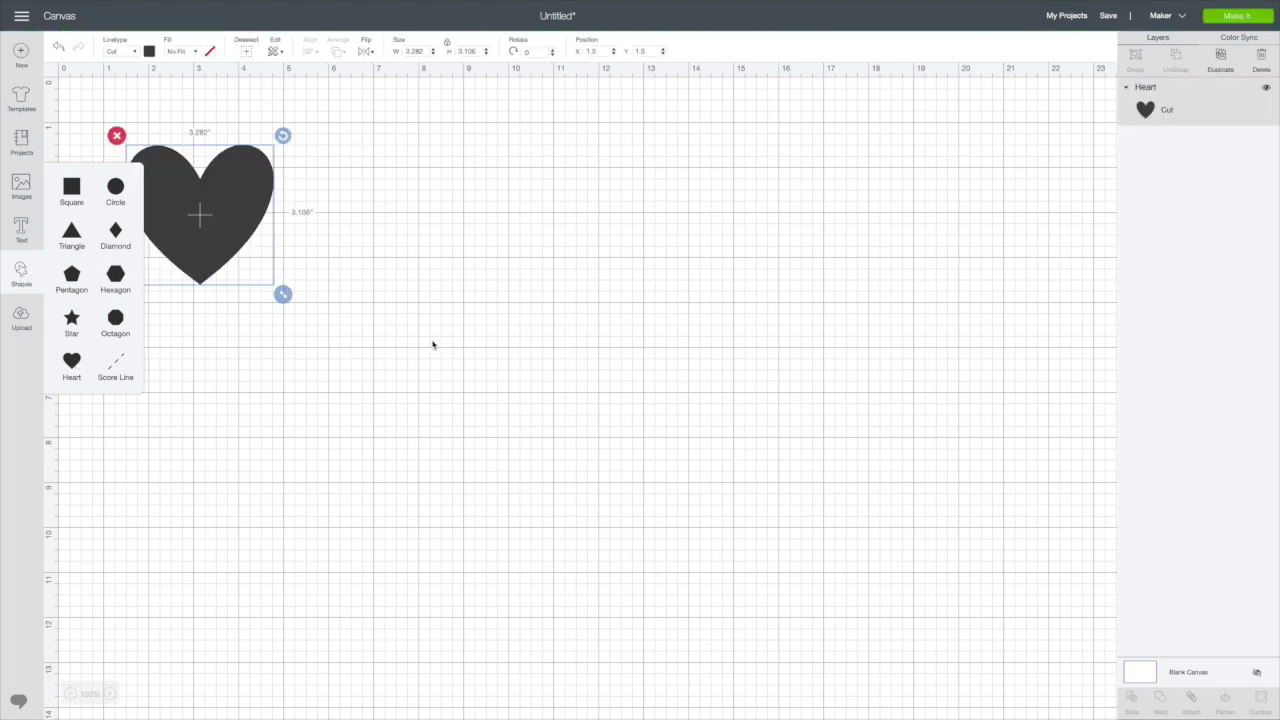
drag(243, 194, 304, 222)
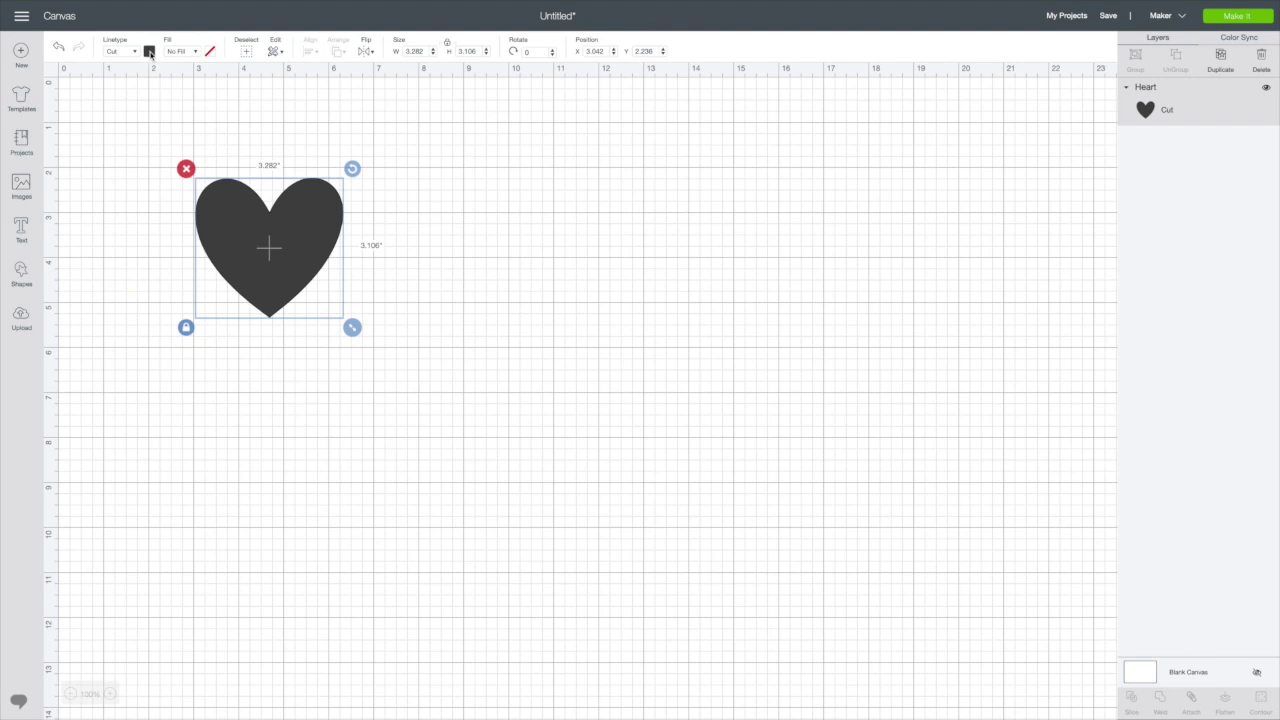
Change the heart's colour to dark red and deselect it
click(150, 53)
click(162, 148)
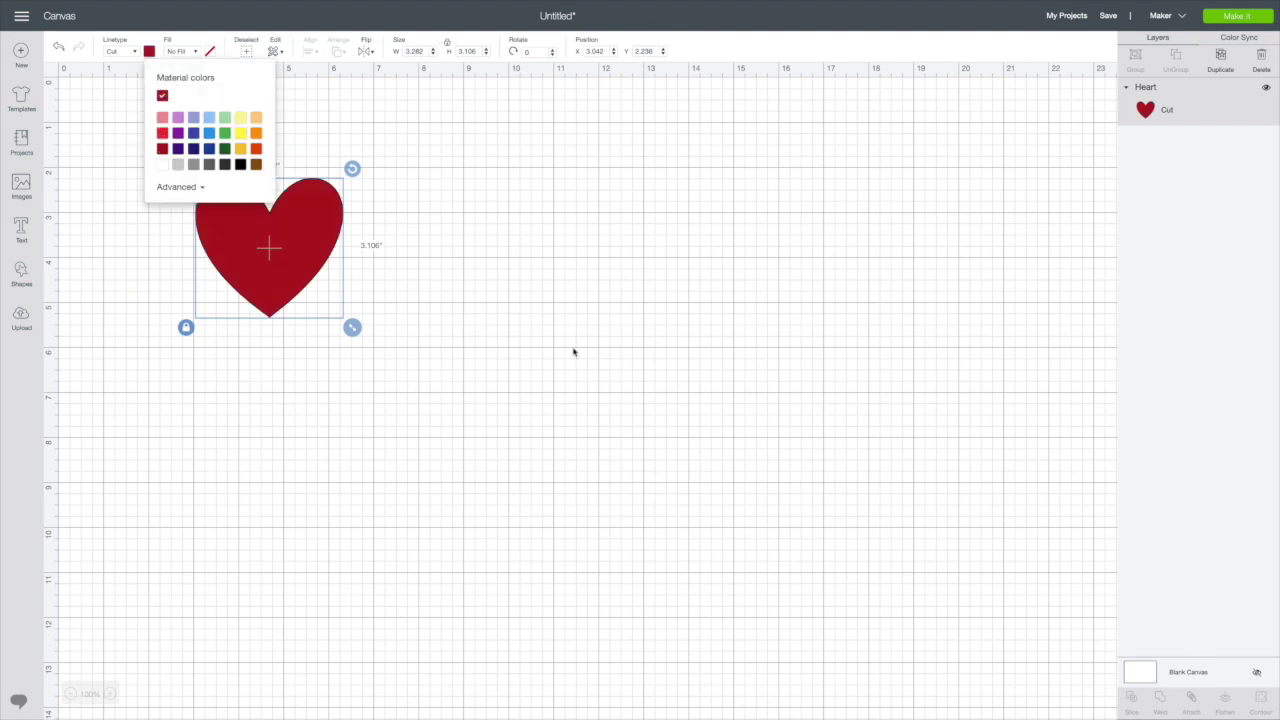
click(573, 351)
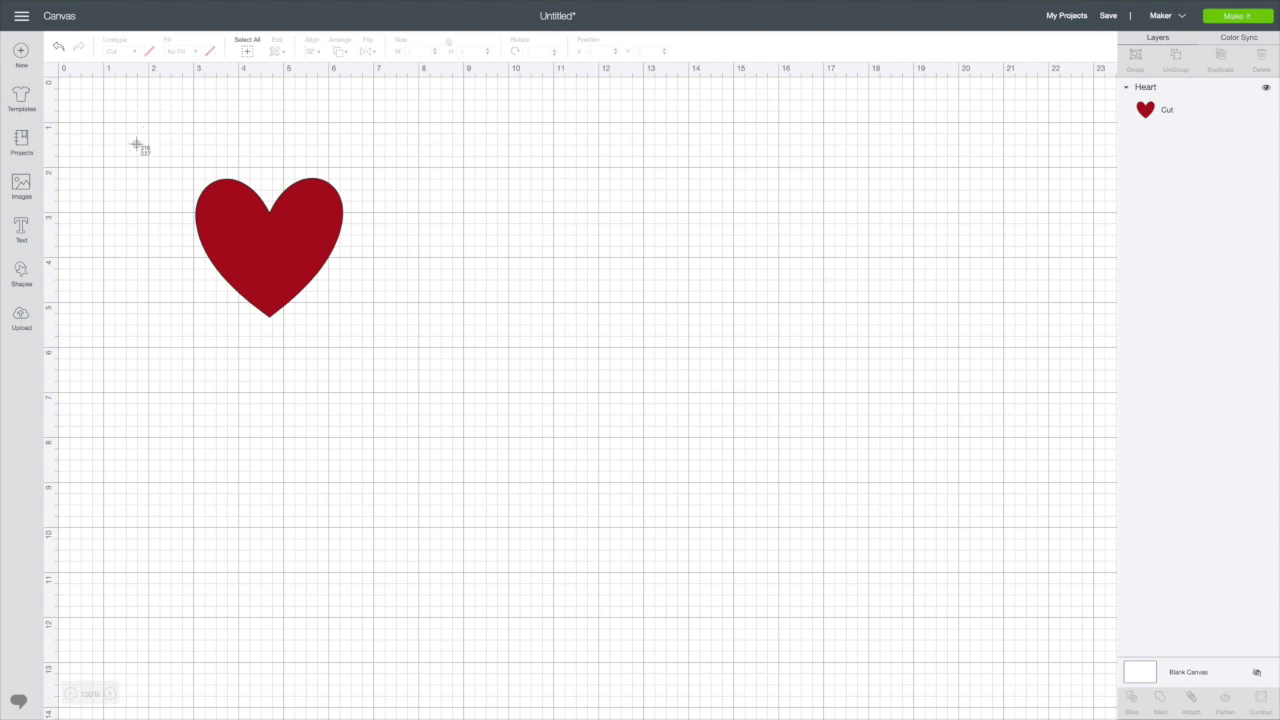
drag(168, 147, 375, 345)
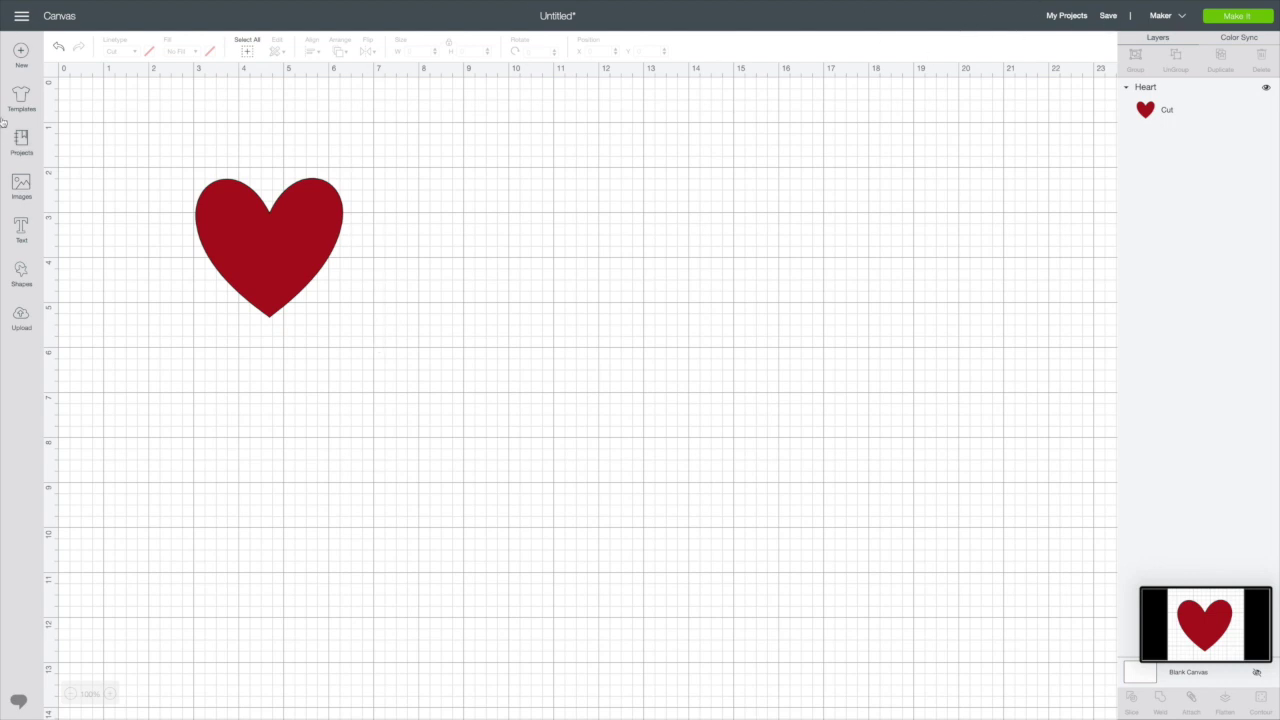
Save the heart project to the cloud named 'test heart'
click(1106, 18)
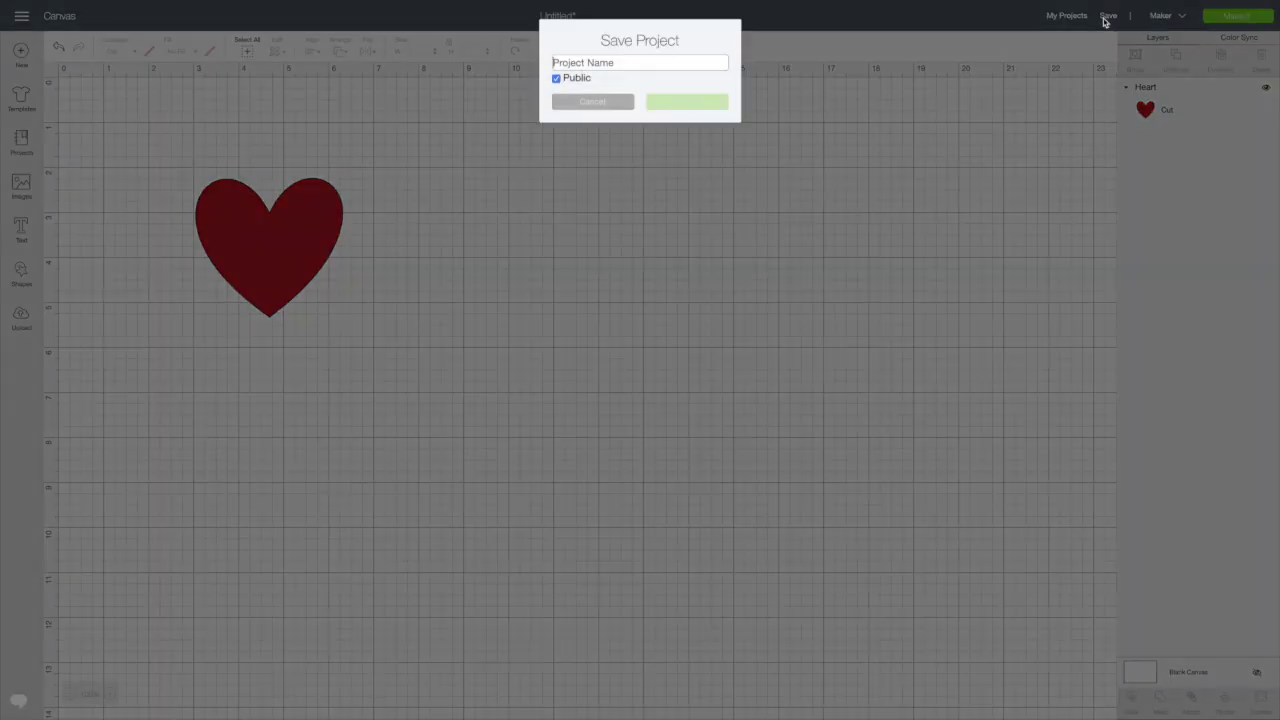
text(test hear)
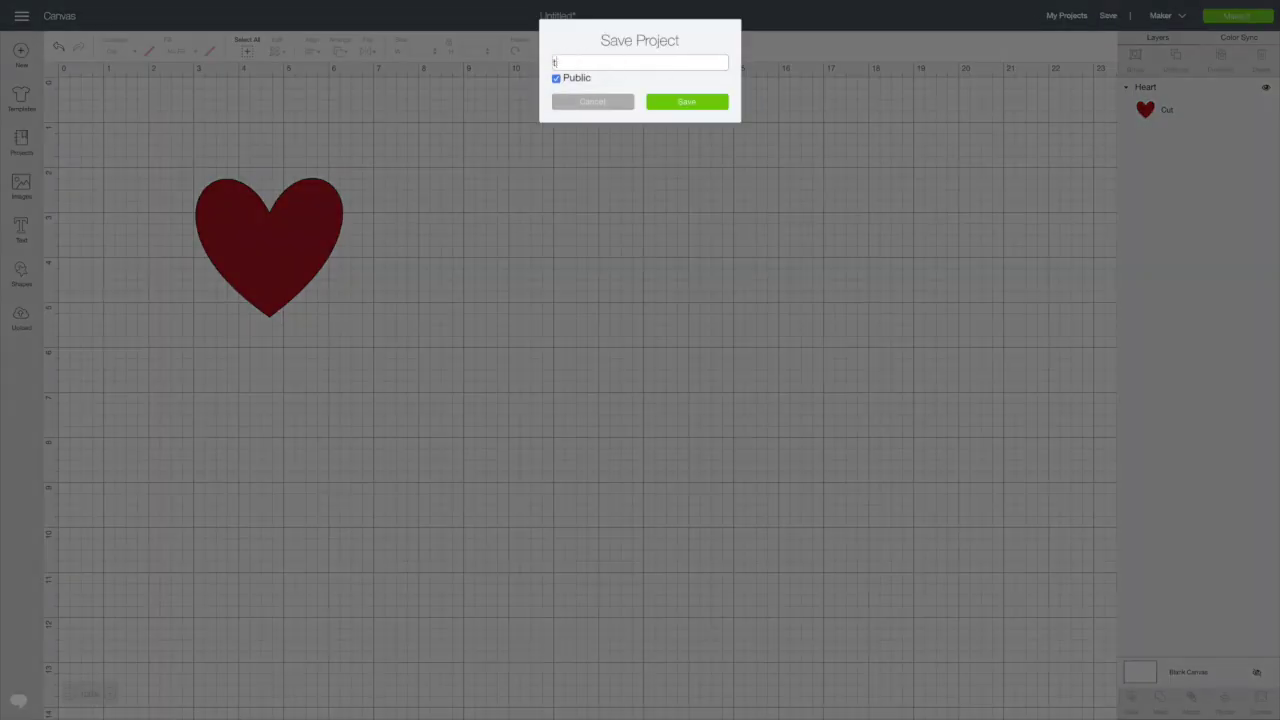
text(t)
click(684, 103)
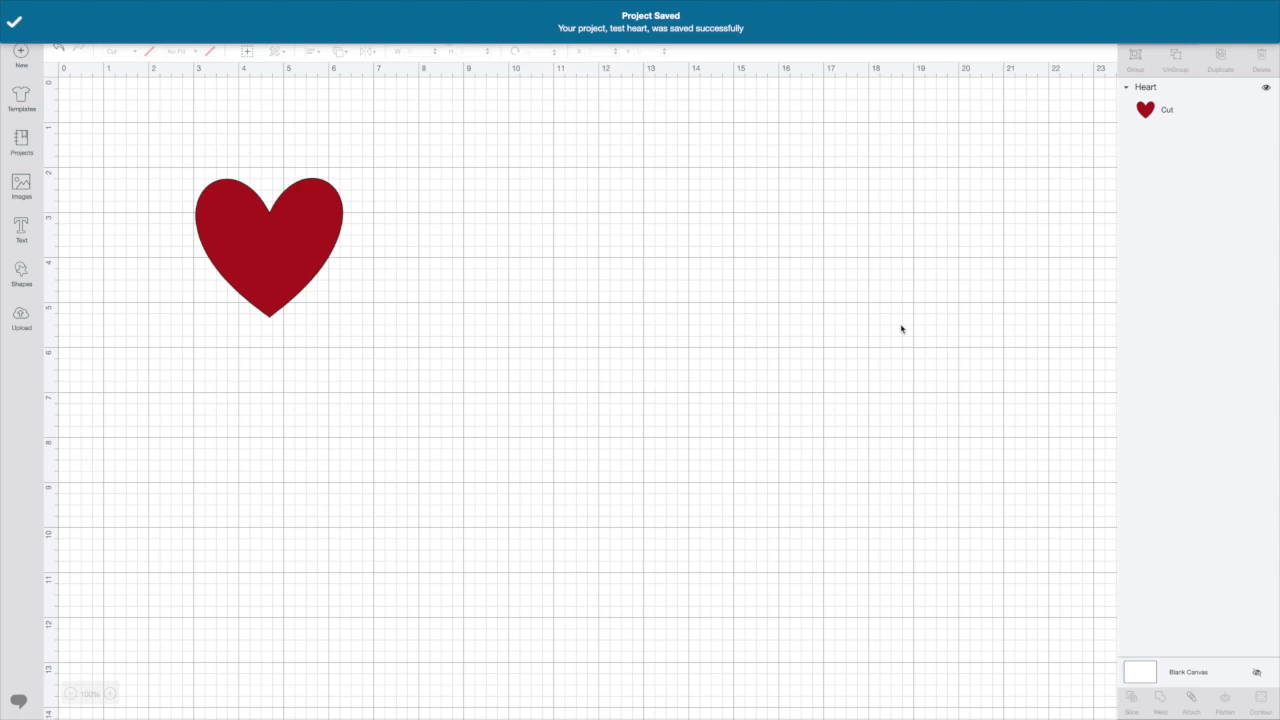
click(21, 17)
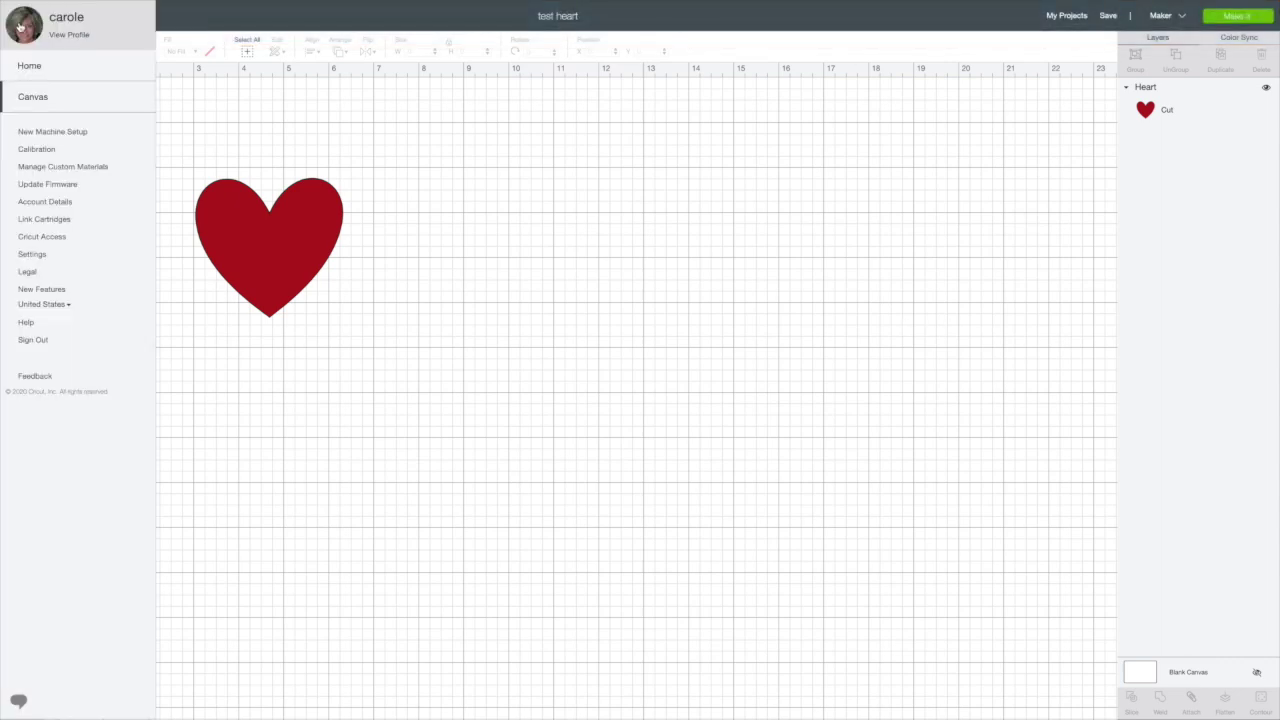
Return to Home and open the Add details sharing form for 'test heart'
click(31, 68)
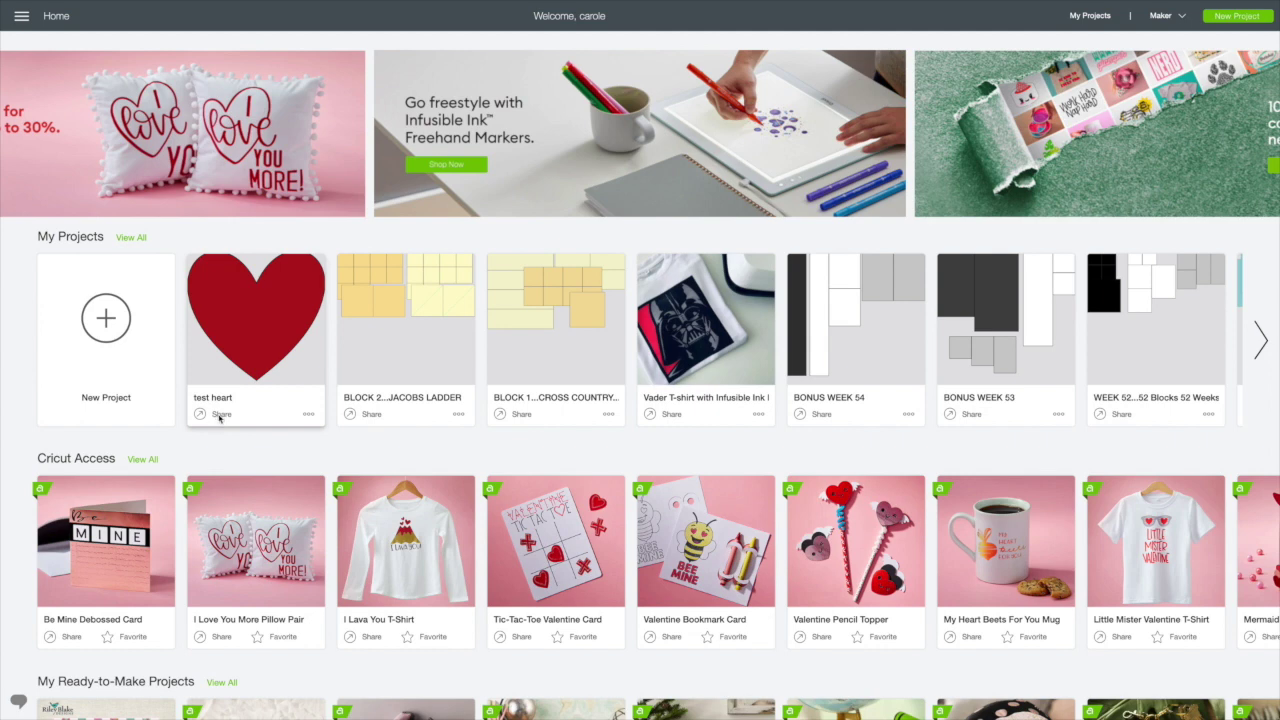
click(220, 415)
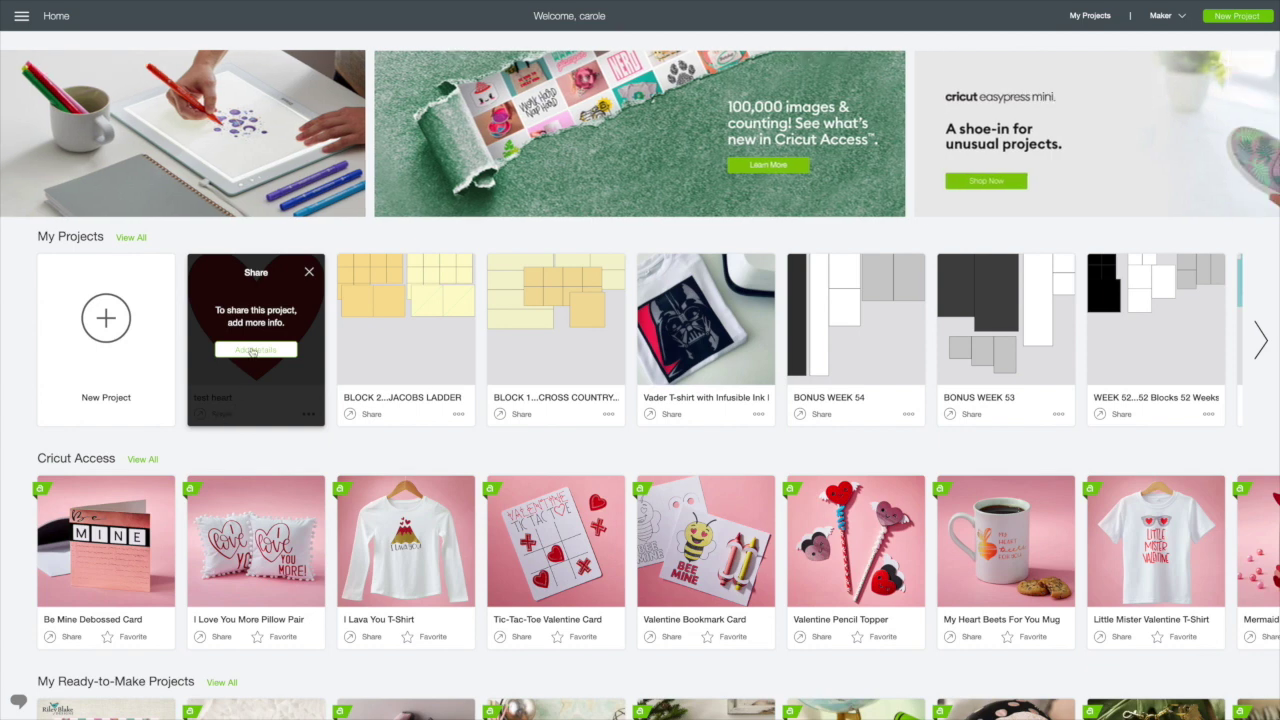
click(255, 349)
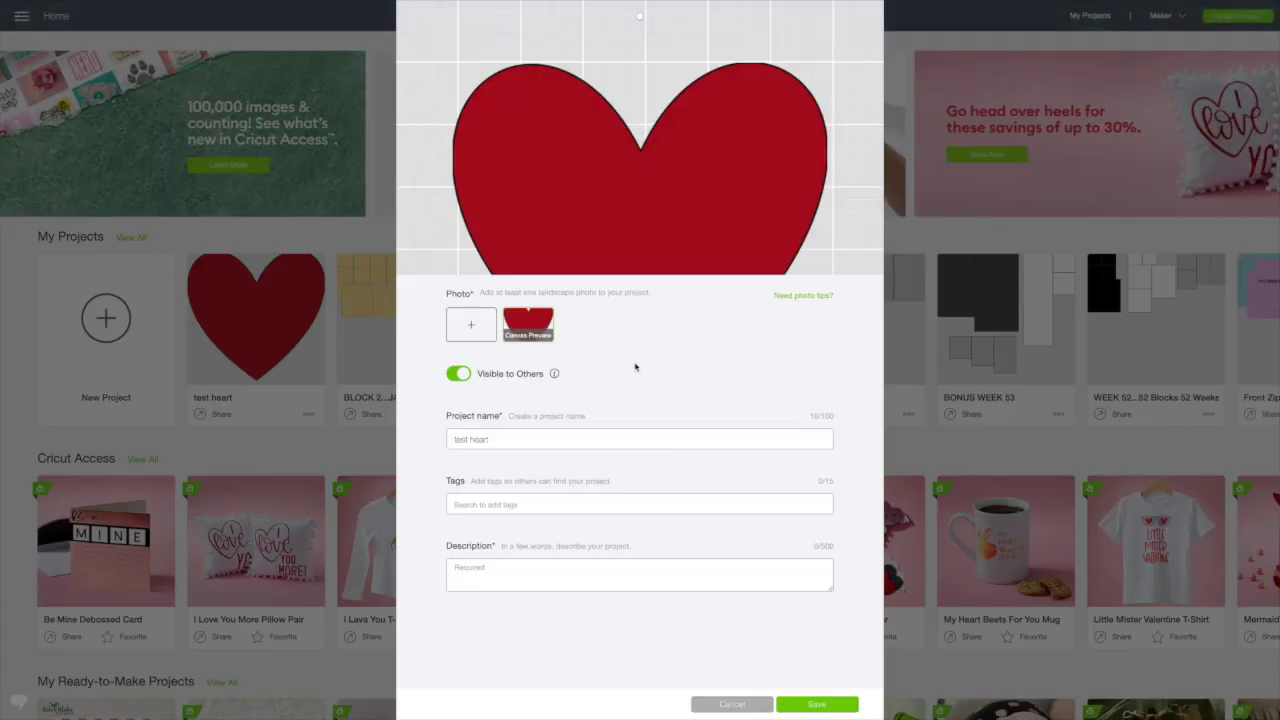
Attach the latest heart screenshot as the project's photo
click(478, 331)
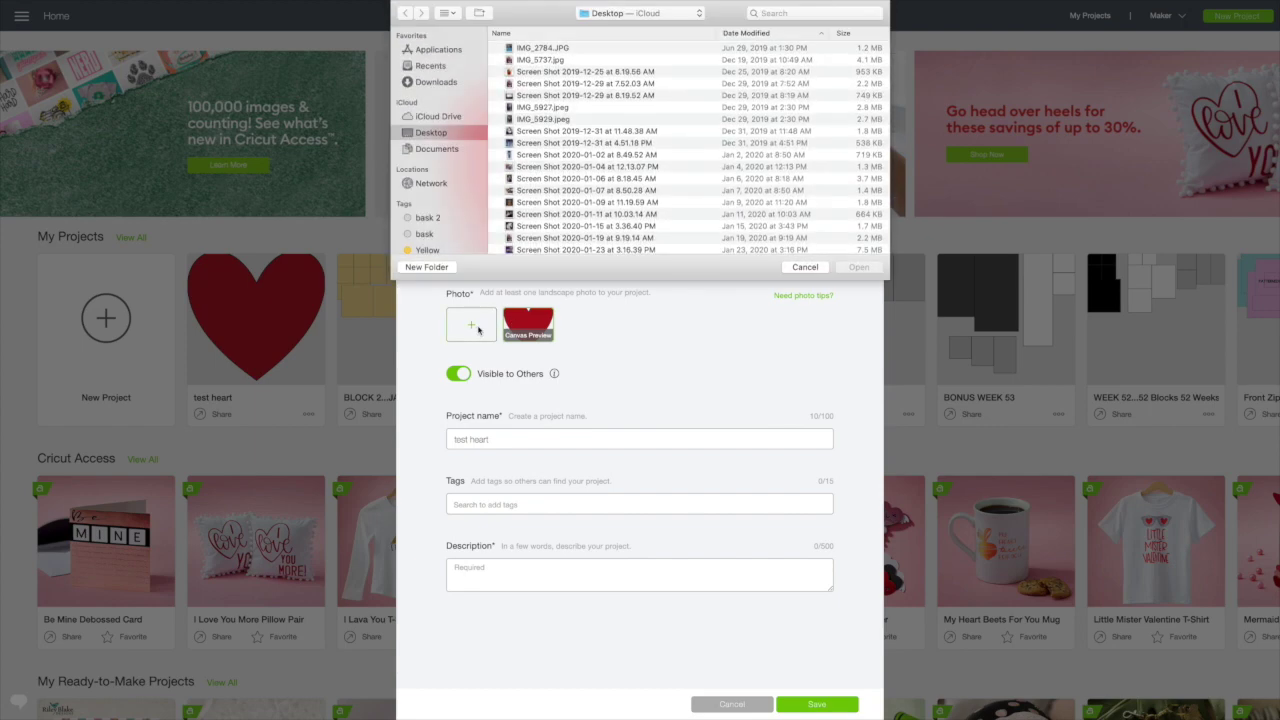
scroll(628, 150, down, 5)
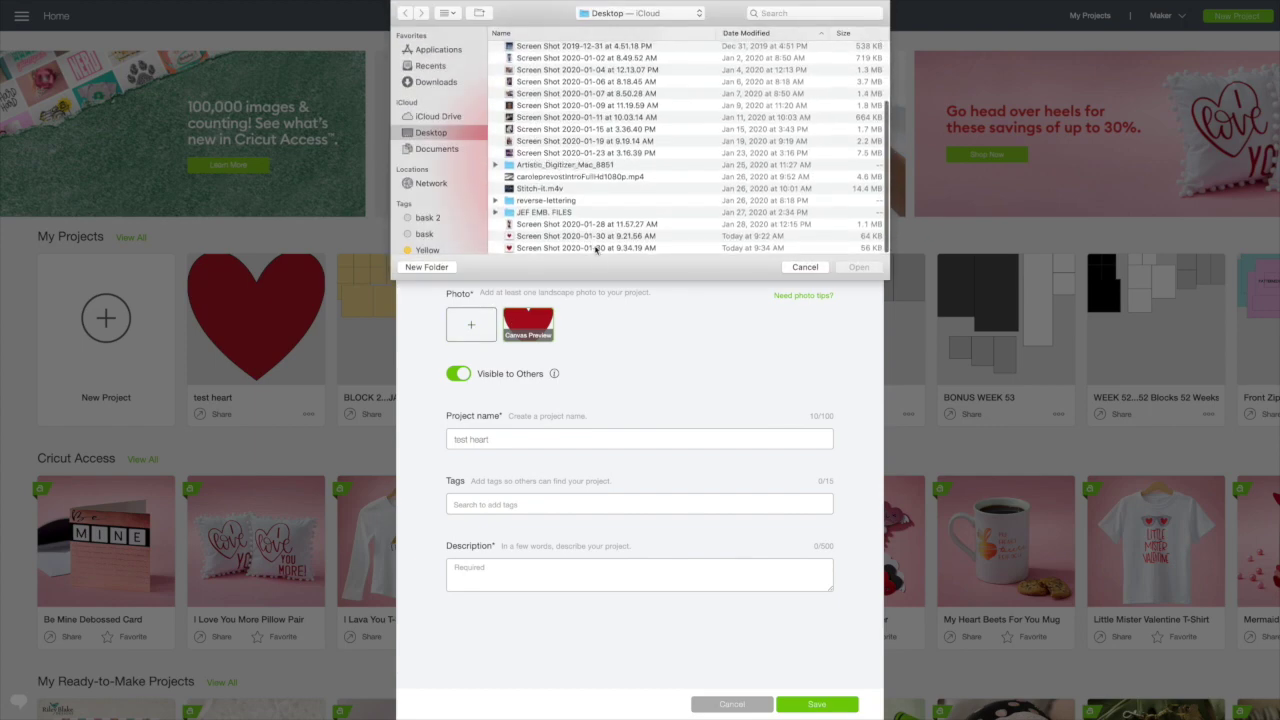
click(600, 247)
click(859, 268)
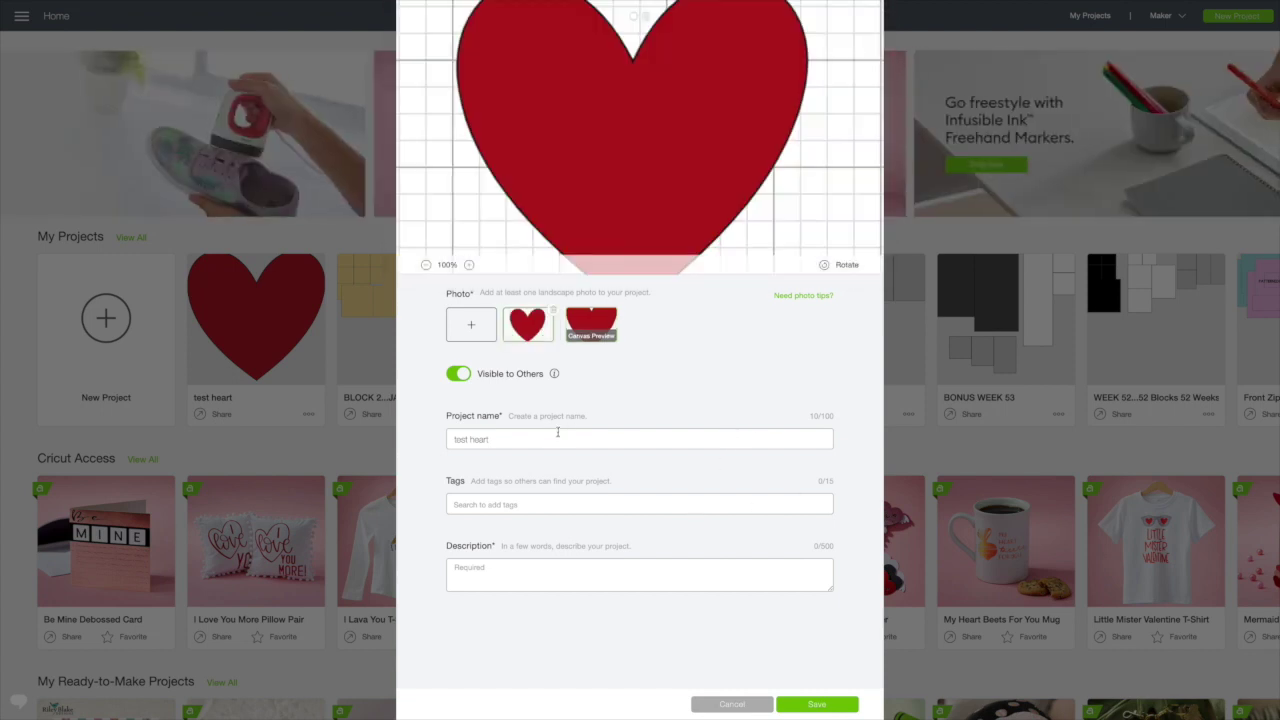
Tag the project as Card, describe it as 'test heart', and save the details
click(575, 498)
click(468, 561)
click(566, 590)
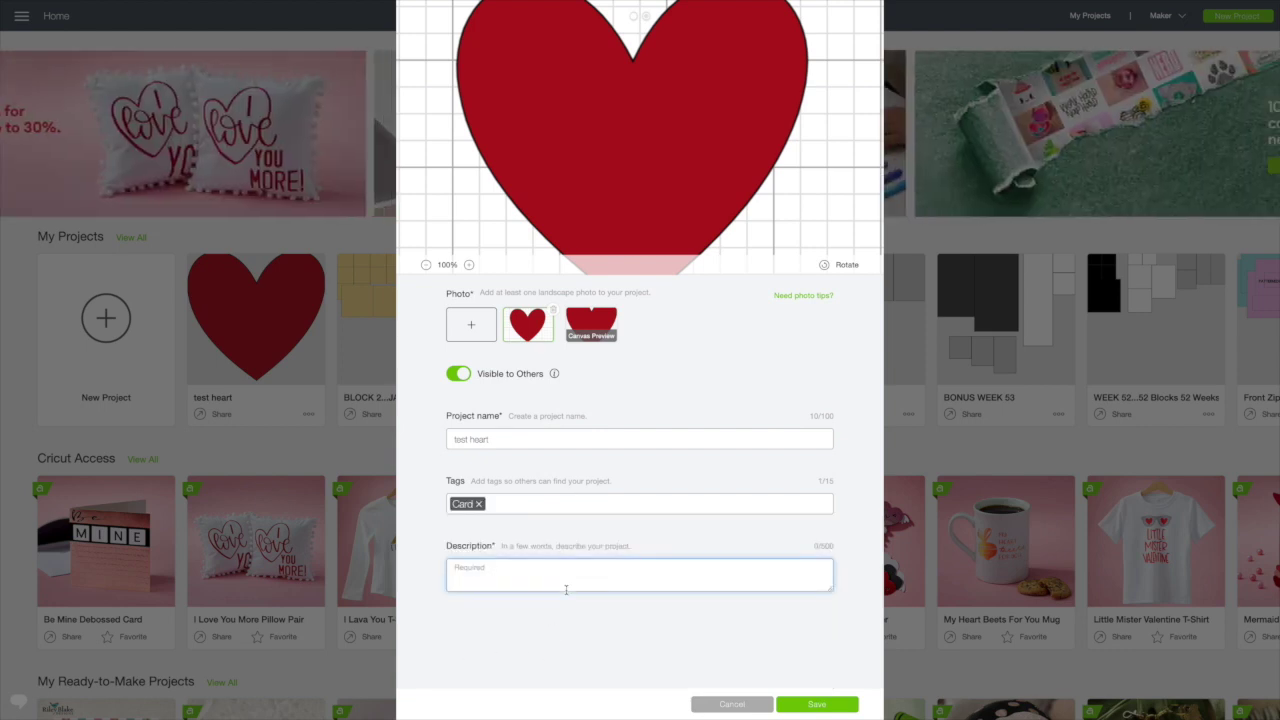
text(test heart)
click(817, 705)
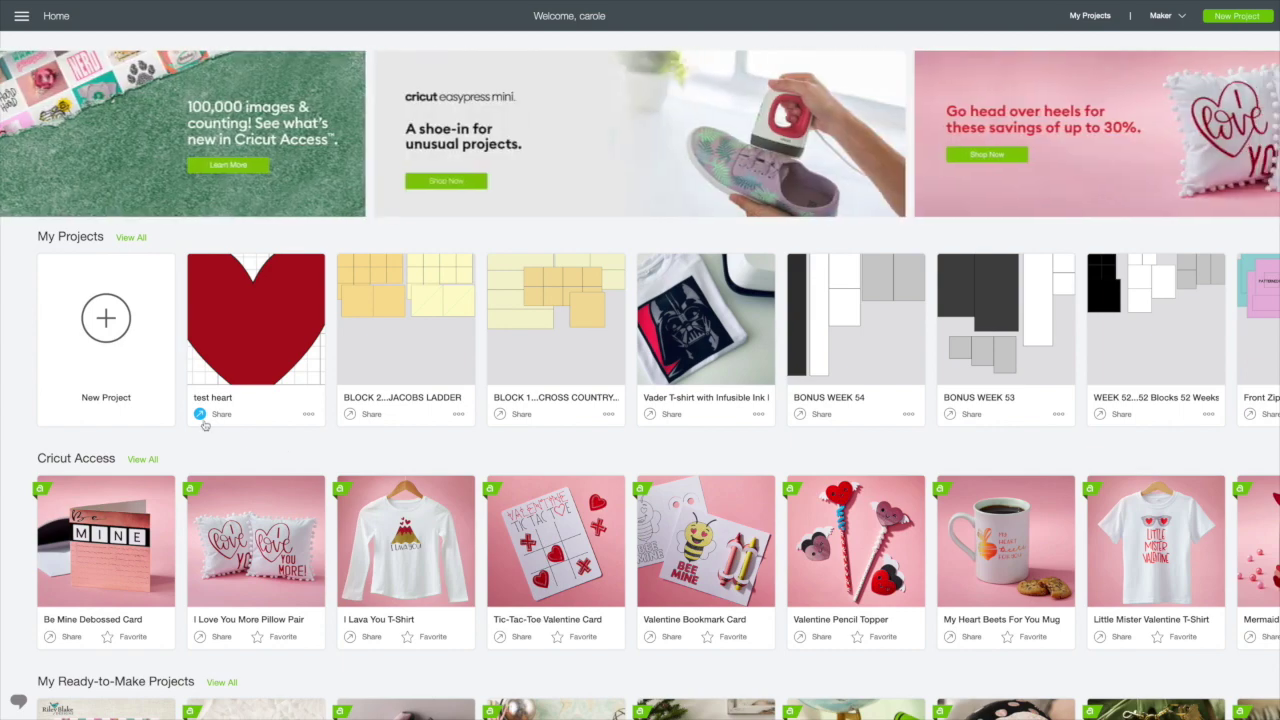
Copy the test heart project link from its Share dialog
click(201, 416)
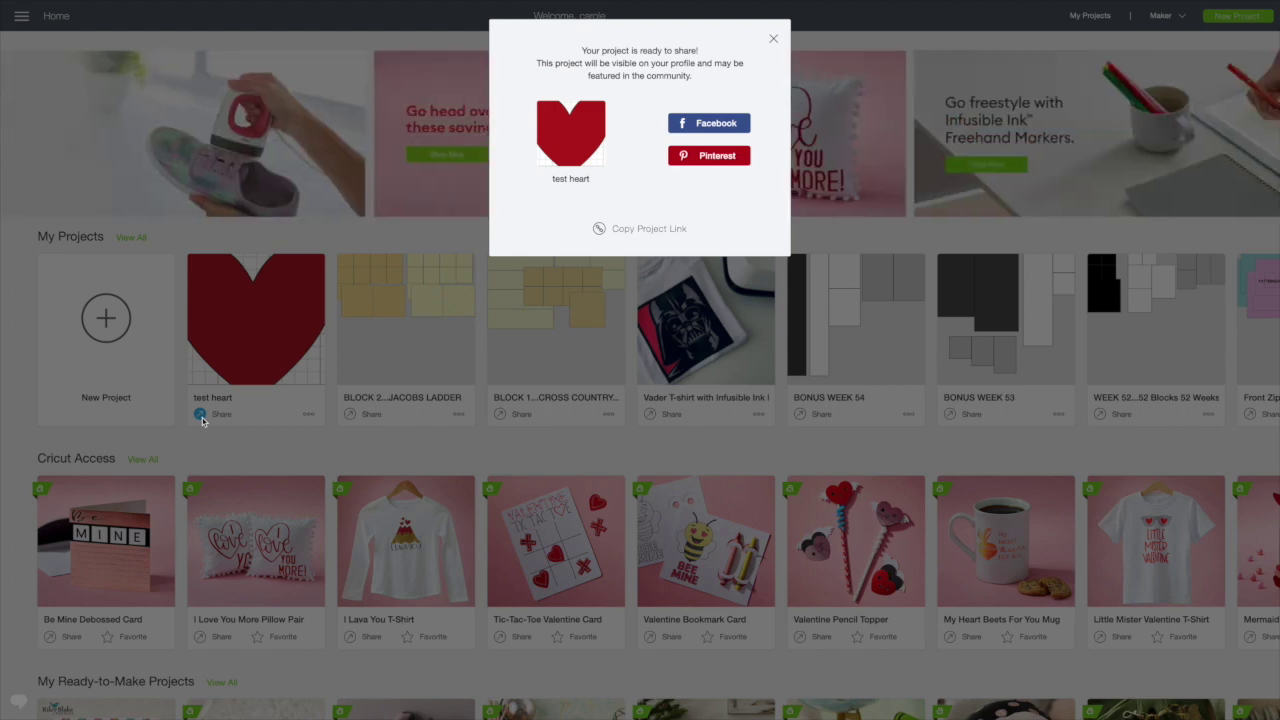
click(651, 230)
Paste the test heart project link into a new Facebook post in Safari
mouse_move(145, 710)
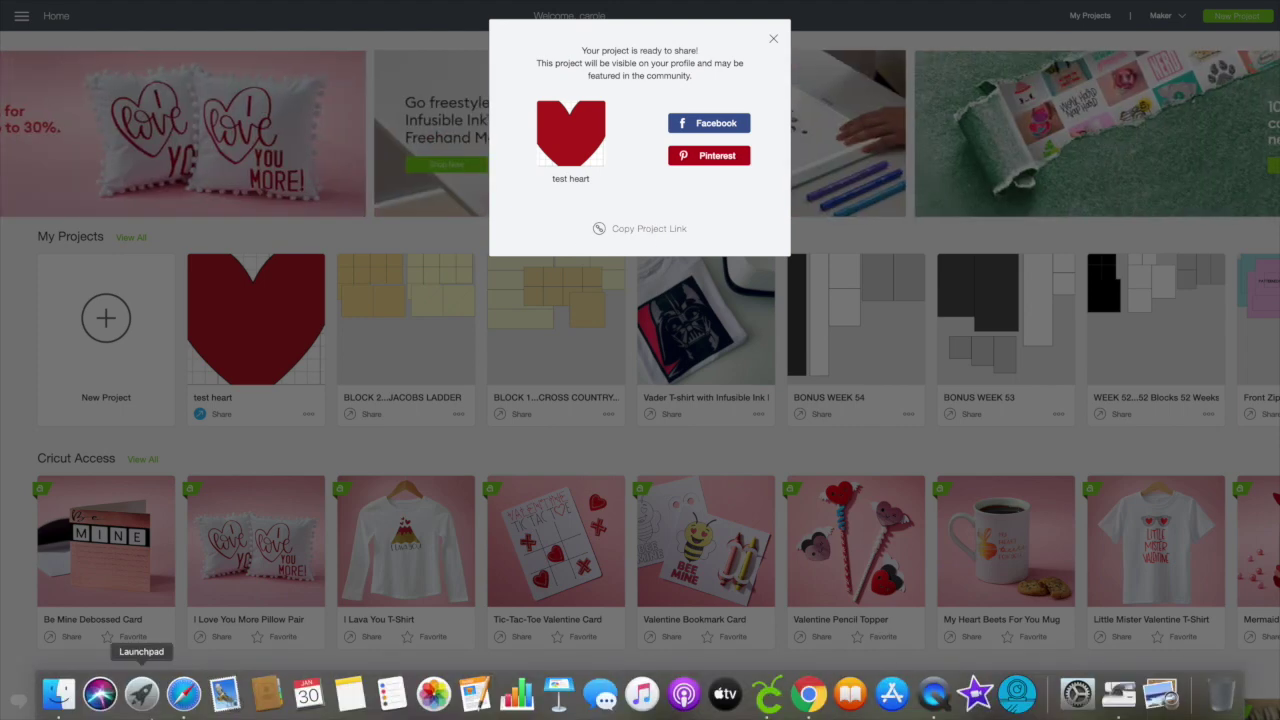
click(183, 706)
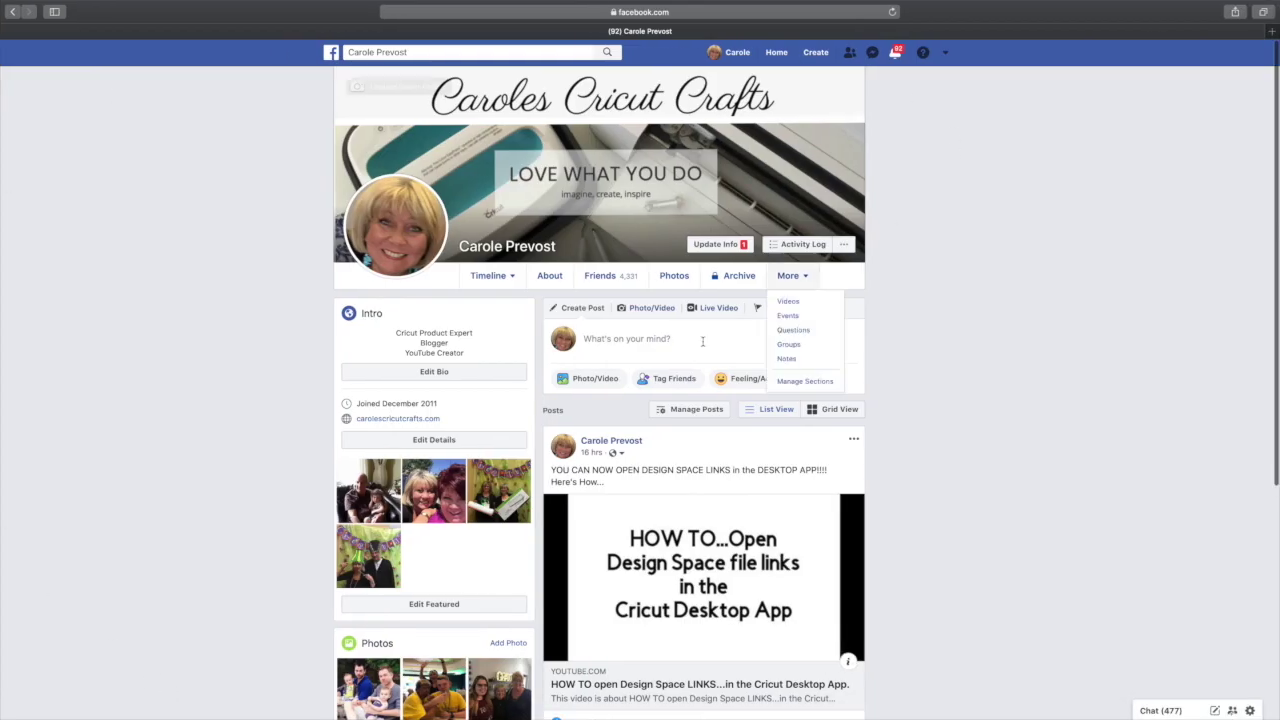
click(655, 338)
key(super+v)
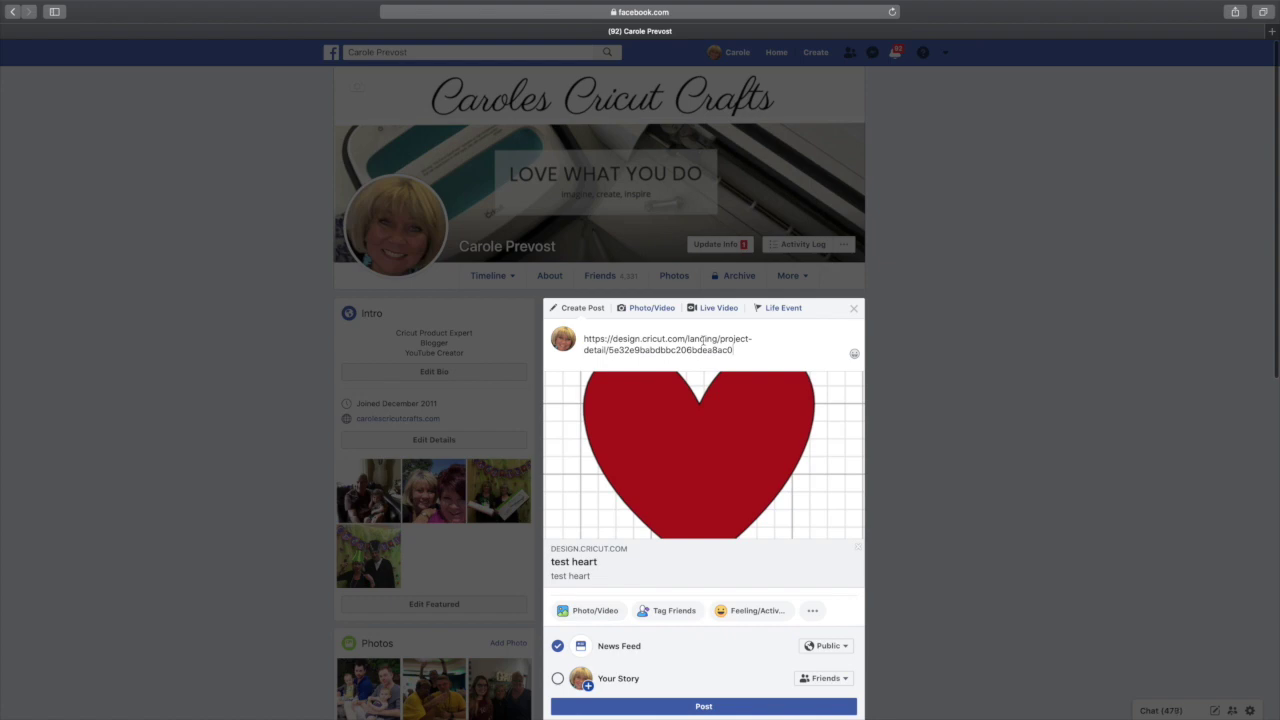
click(855, 313)
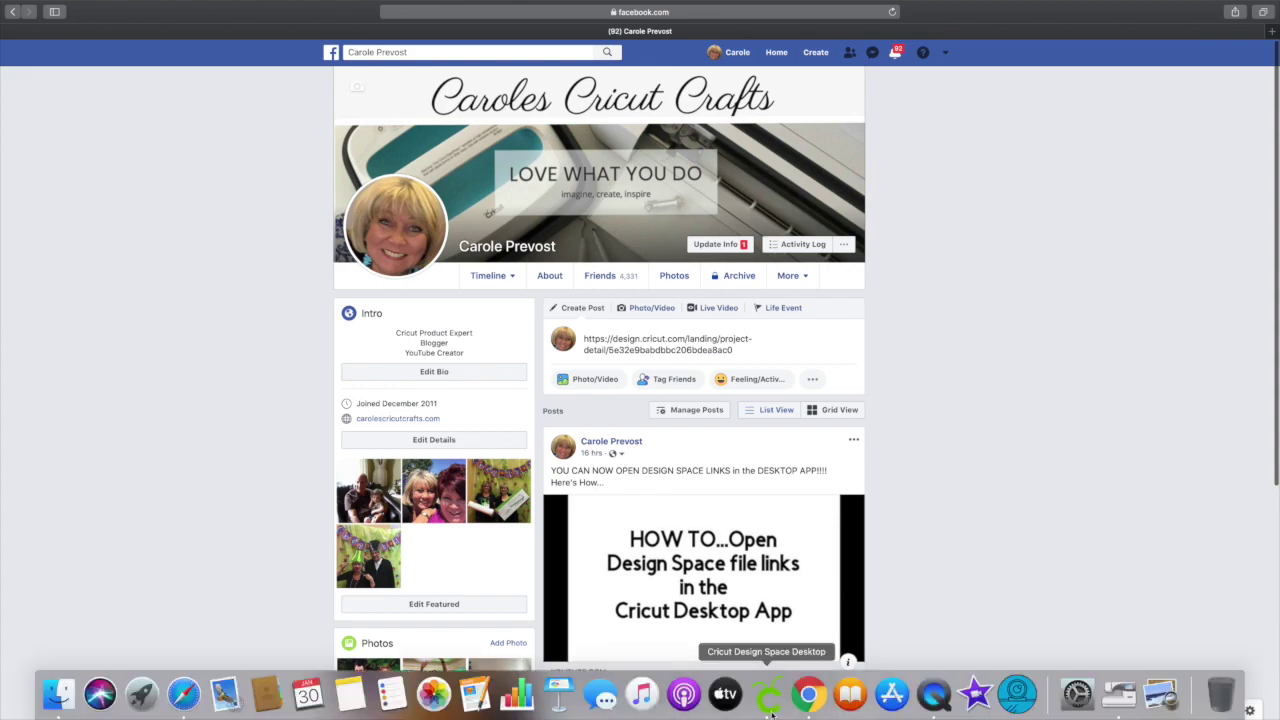
click(775, 705)
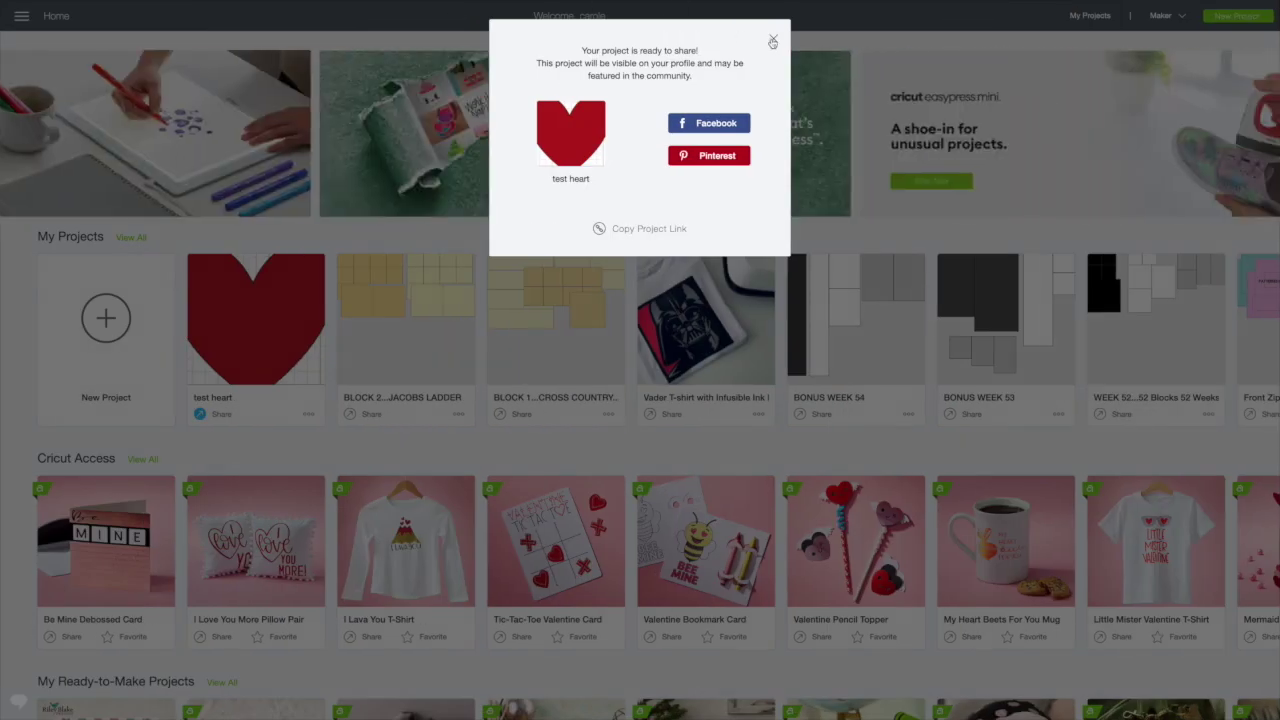
Close the ready-to-share dialog and go to the user's profile page
click(773, 42)
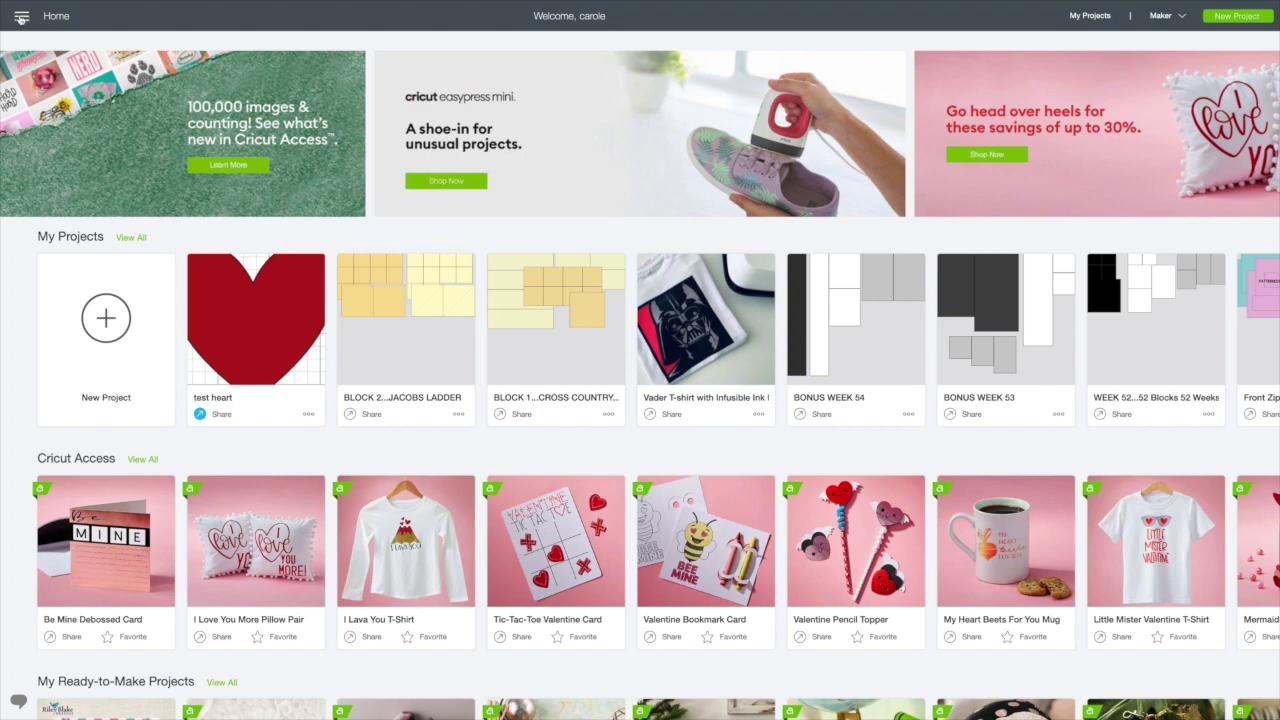
click(21, 17)
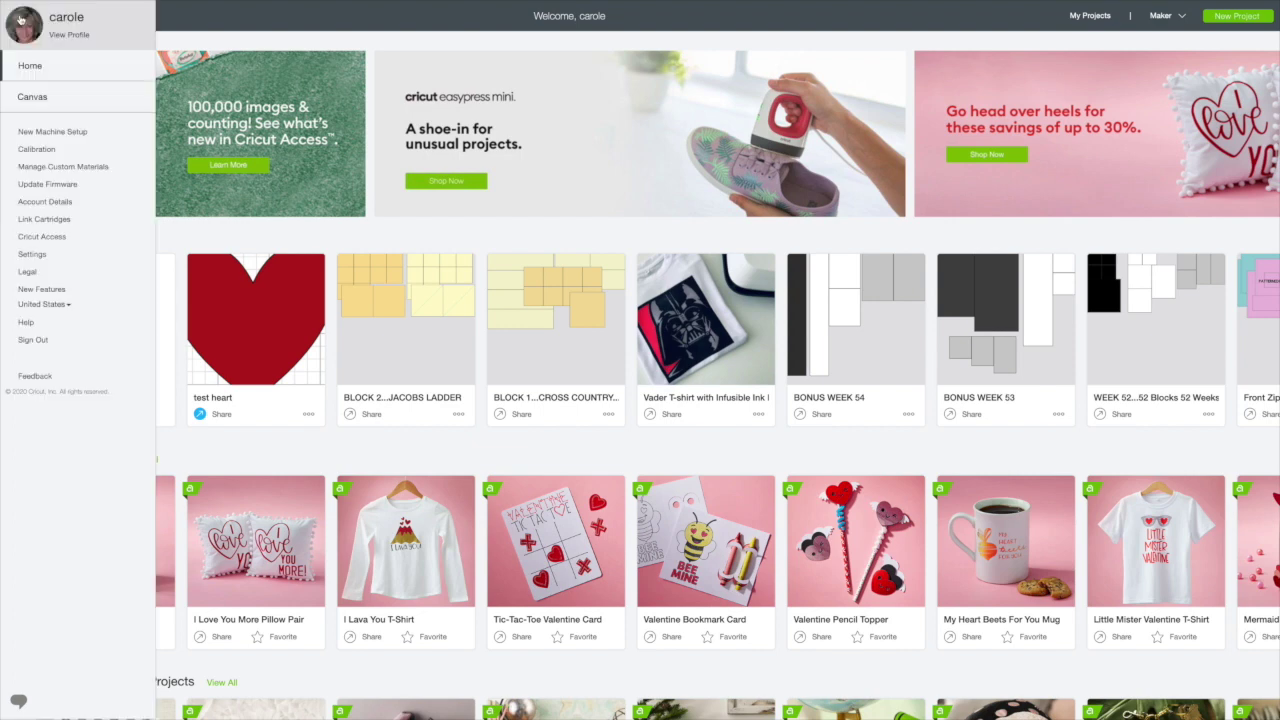
click(72, 37)
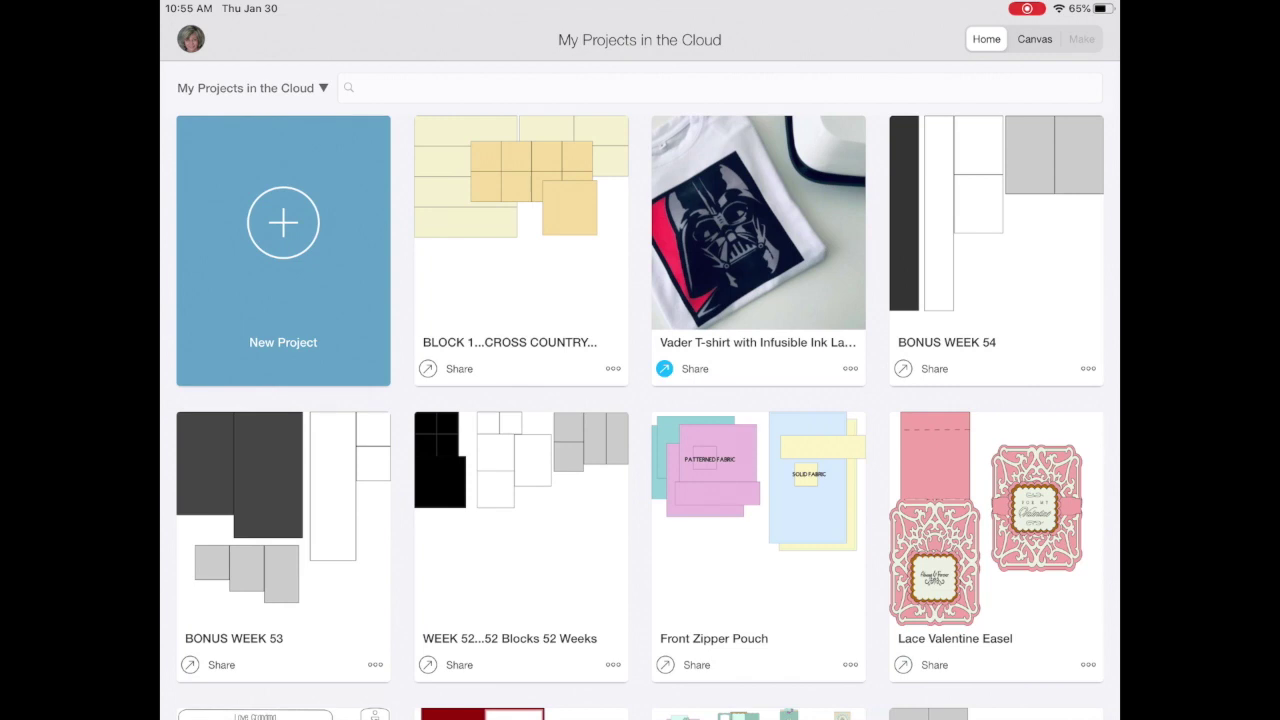
Start a blank iPad project and add a star, moved up and left
click(283, 250)
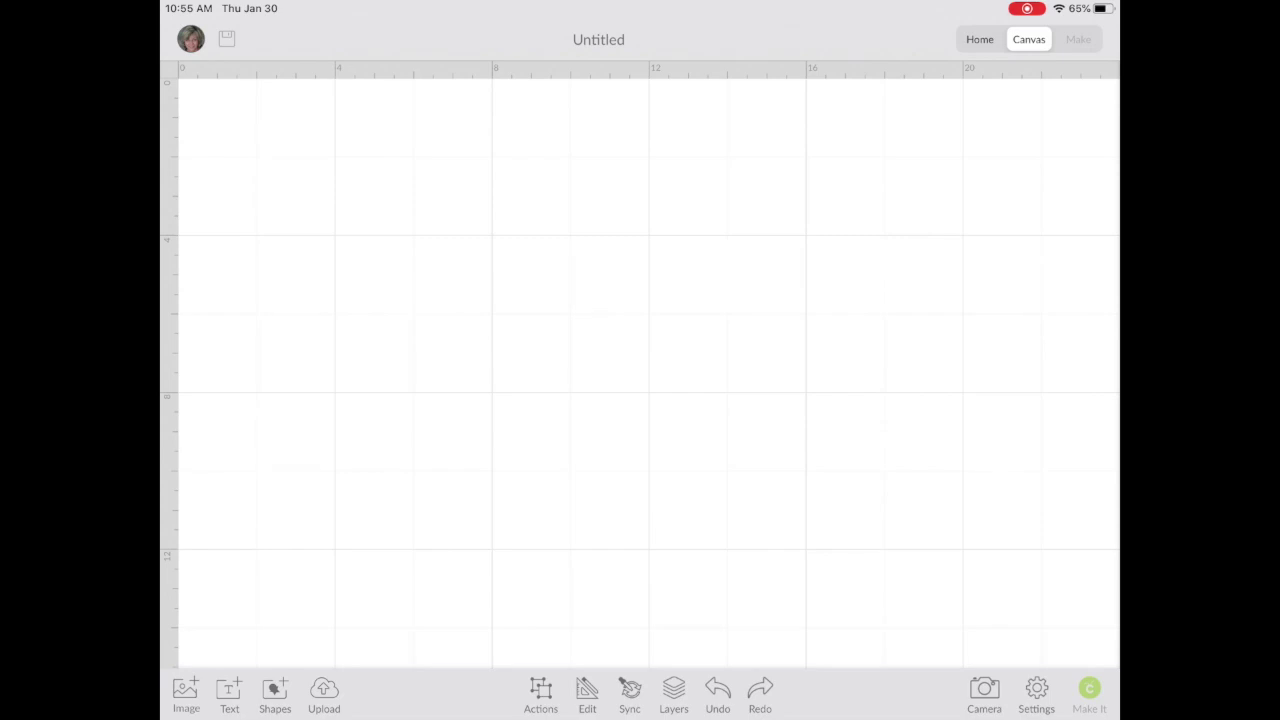
click(275, 695)
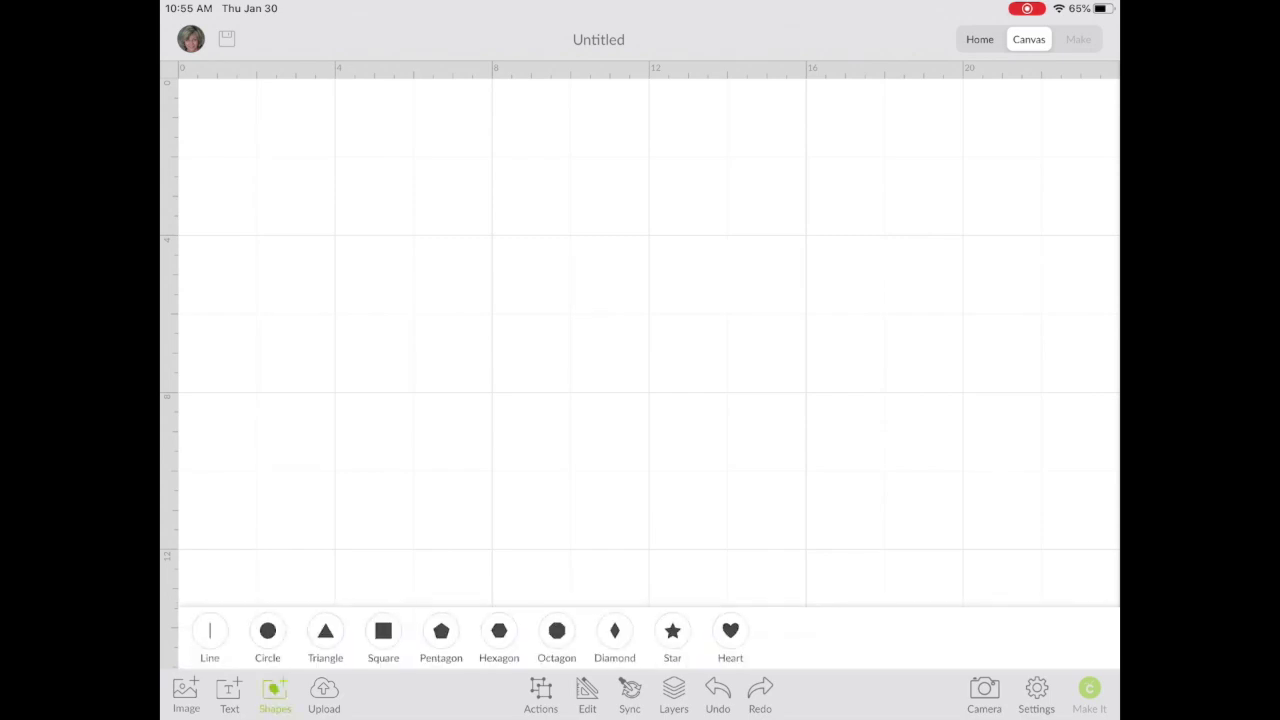
click(672, 636)
drag(648, 405, 398, 262)
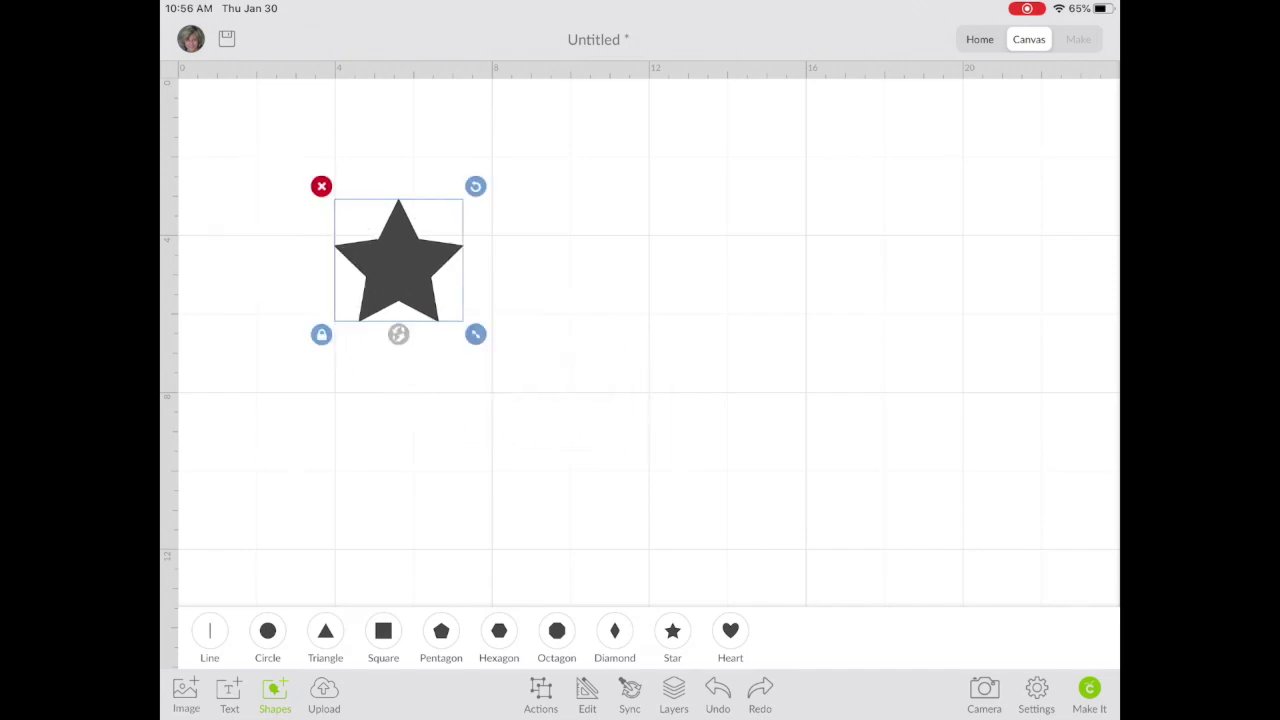
Change the star's colour to yellow and deselect it
click(587, 695)
click(228, 640)
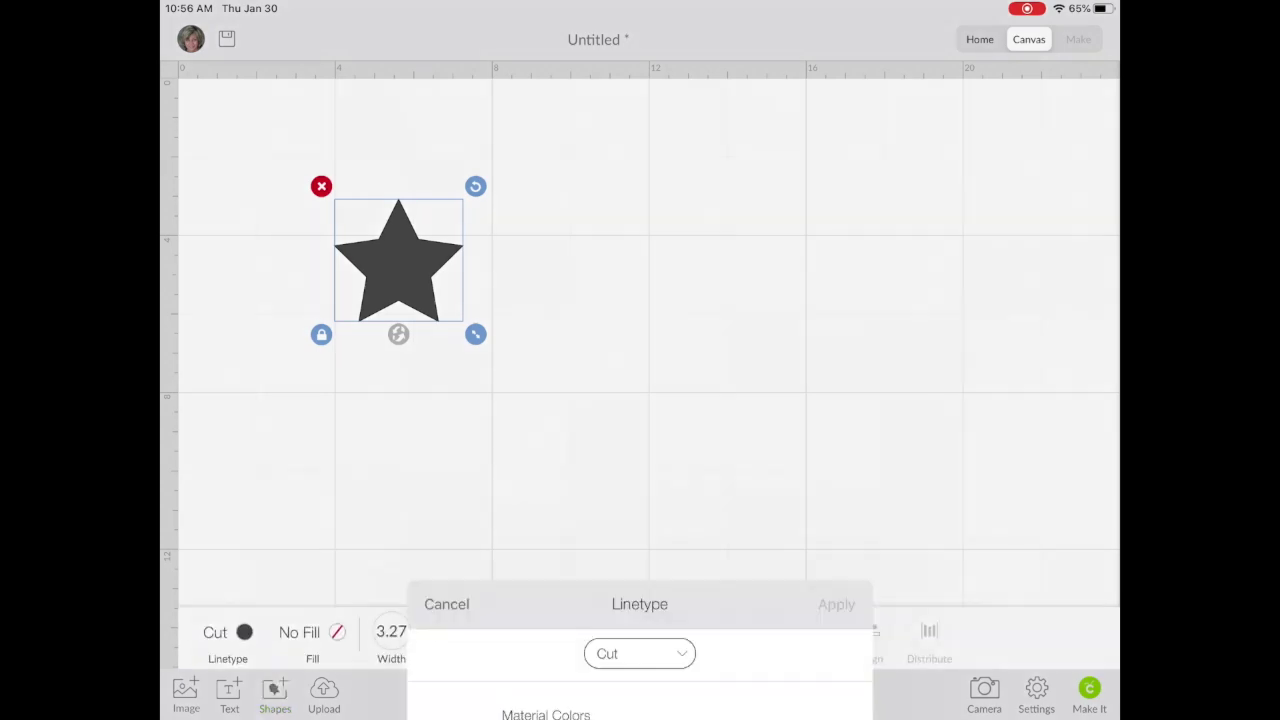
click(711, 467)
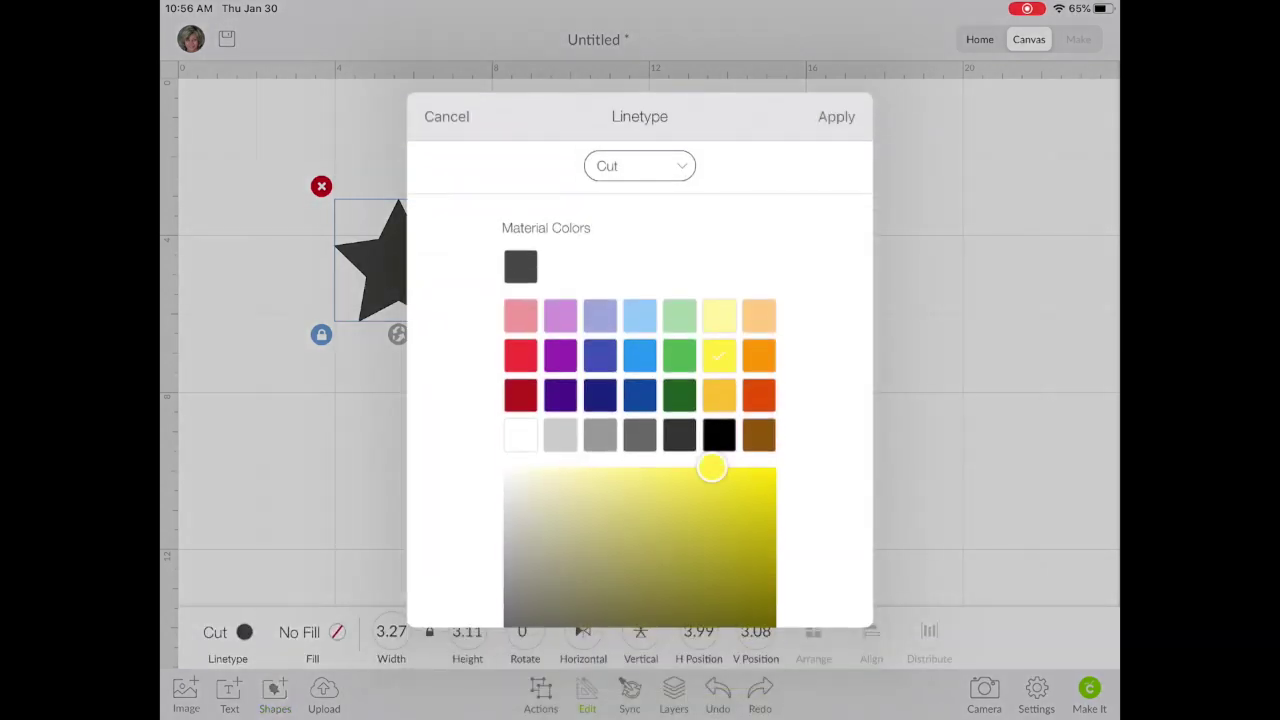
click(836, 116)
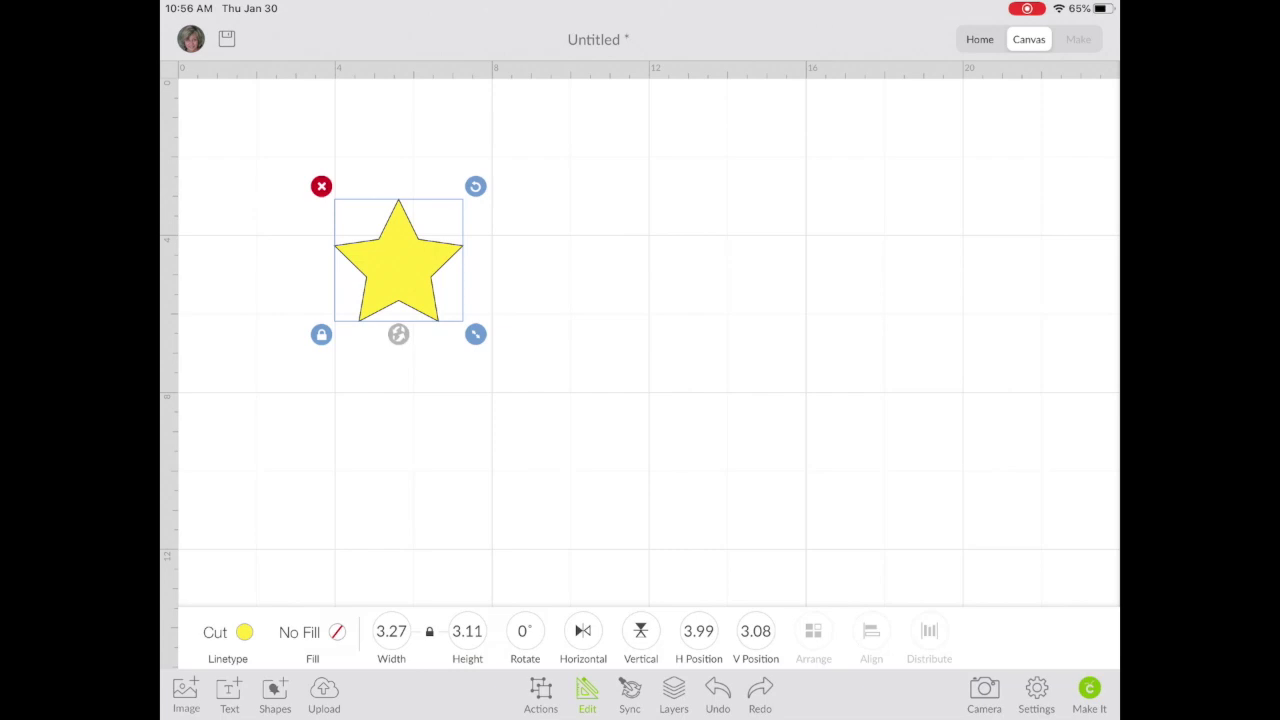
key(Escape)
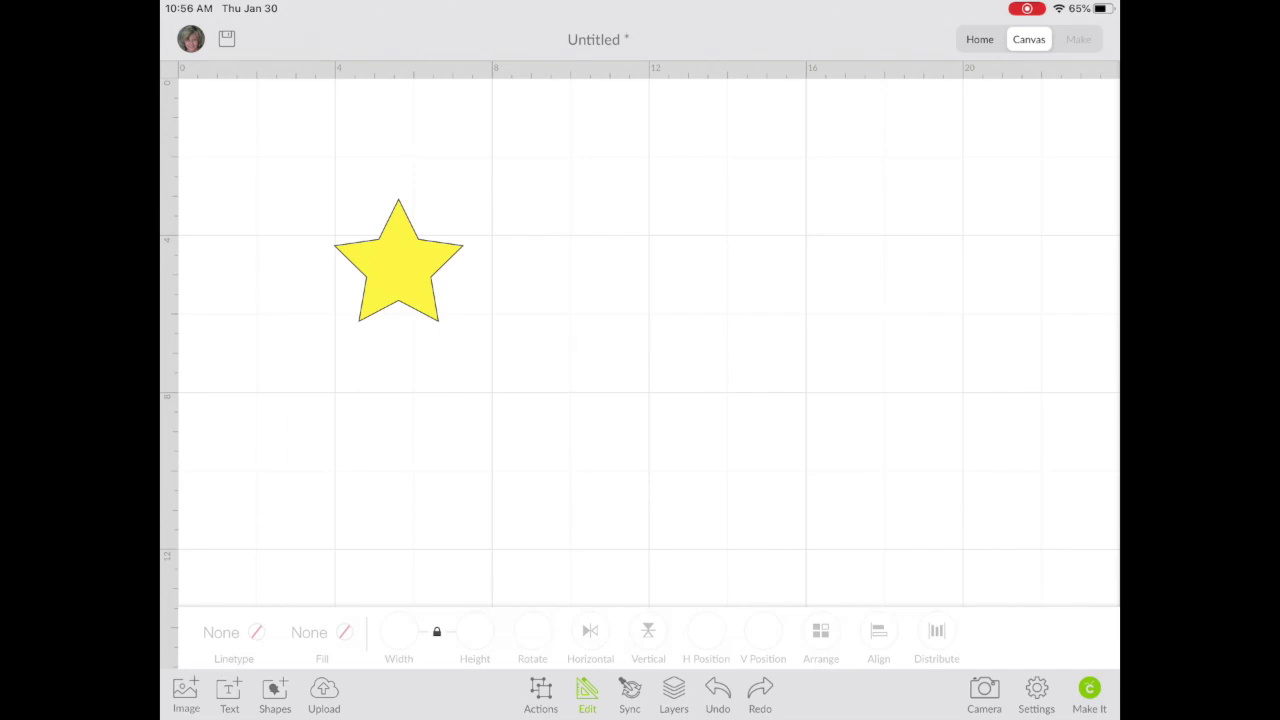
Save the star project to the cloud as 'test star'
click(227, 38)
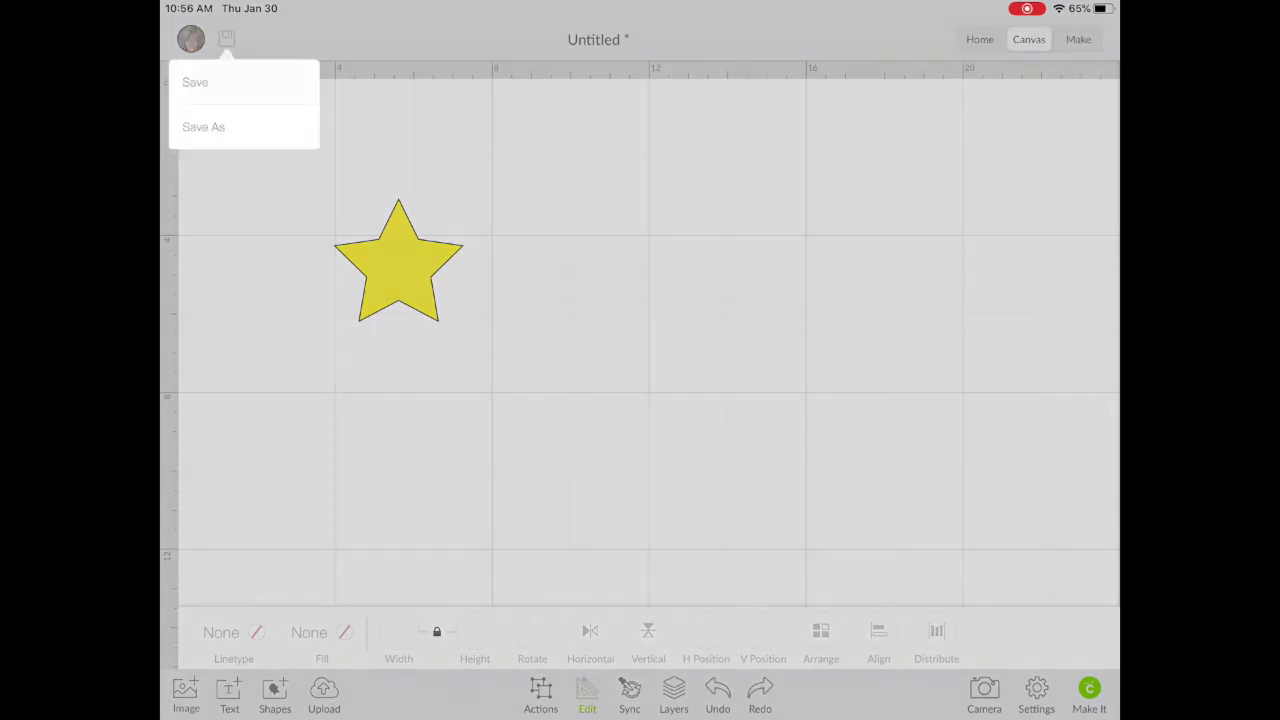
click(203, 127)
text(te)
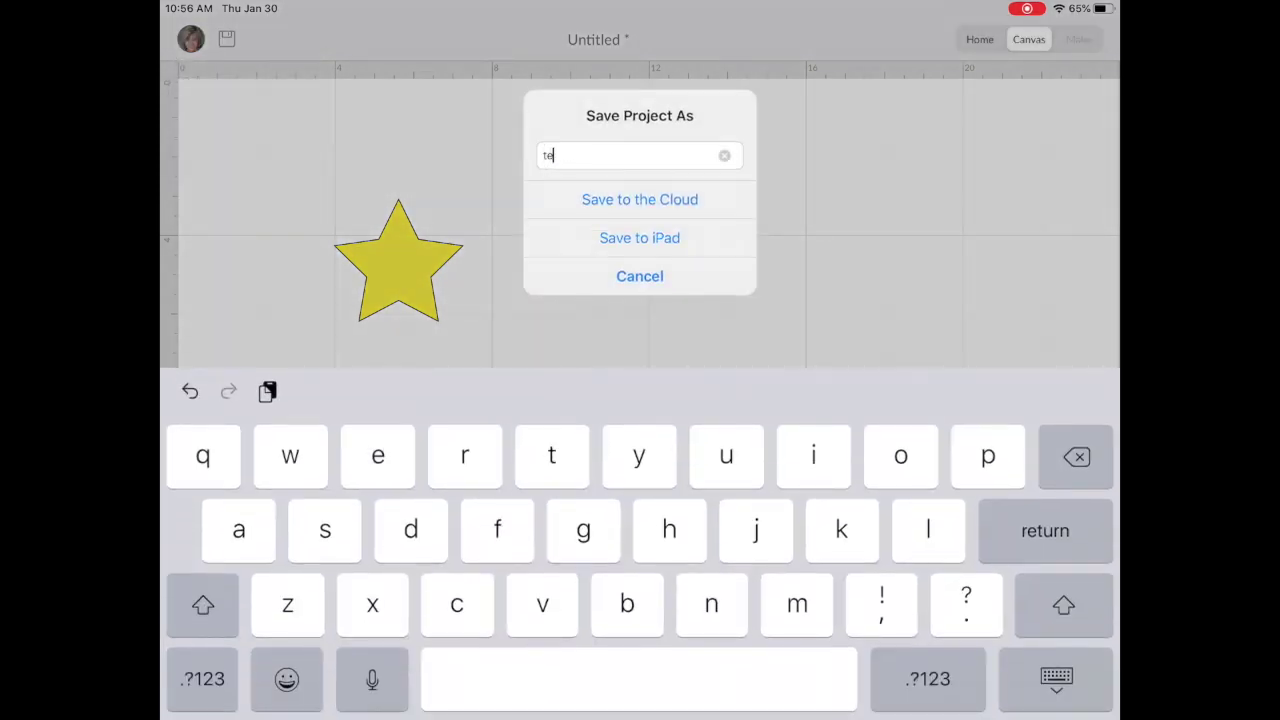
text(st star)
click(640, 199)
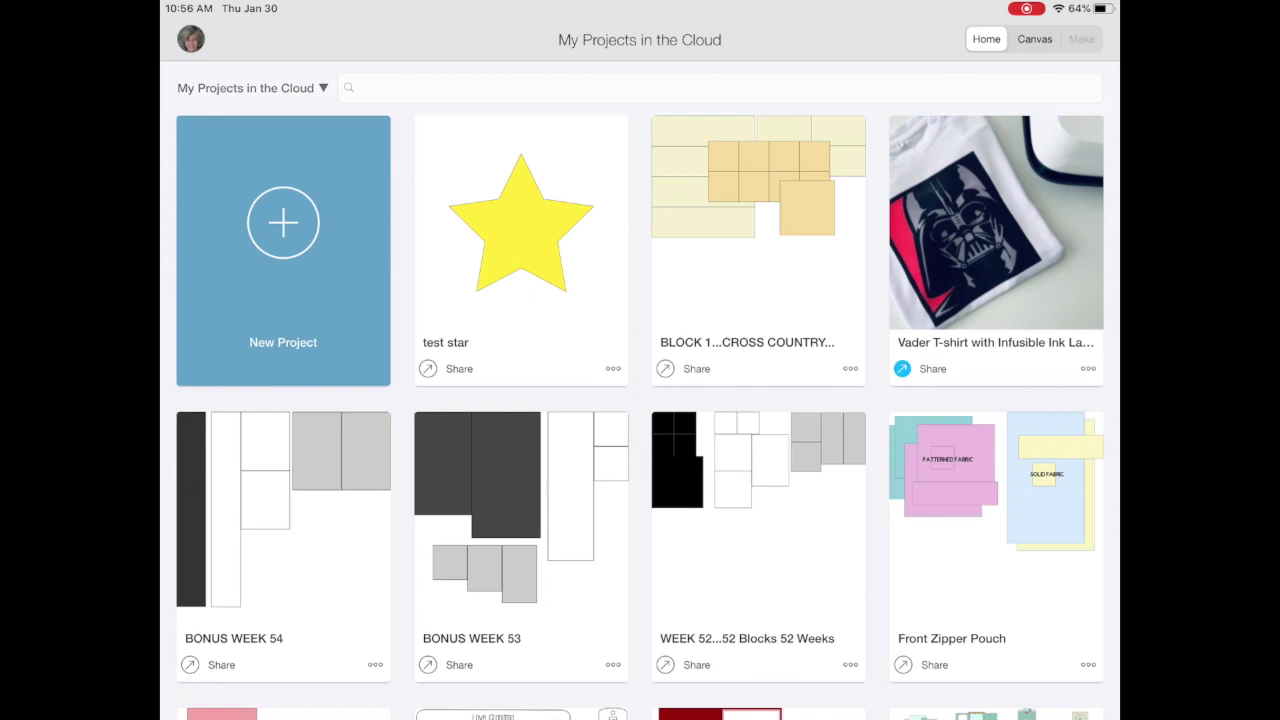
Set the star screenshot from All Photos as the test star project's photo
click(521, 250)
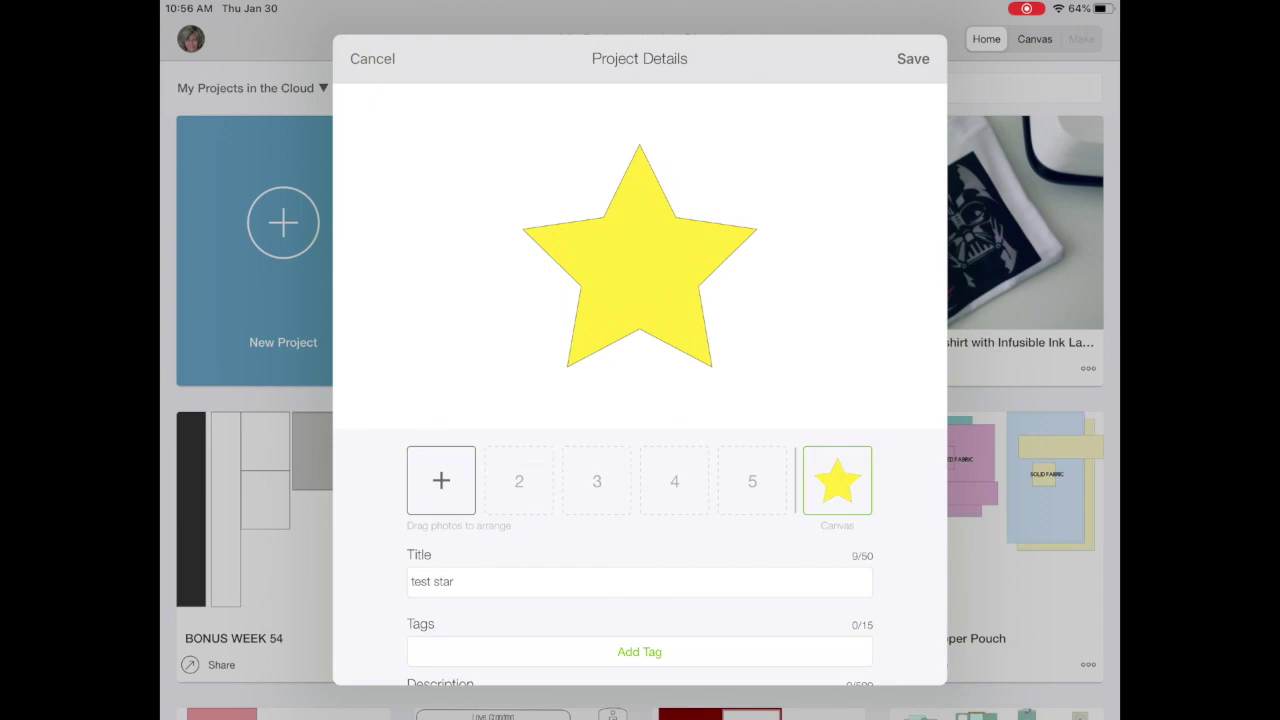
click(441, 480)
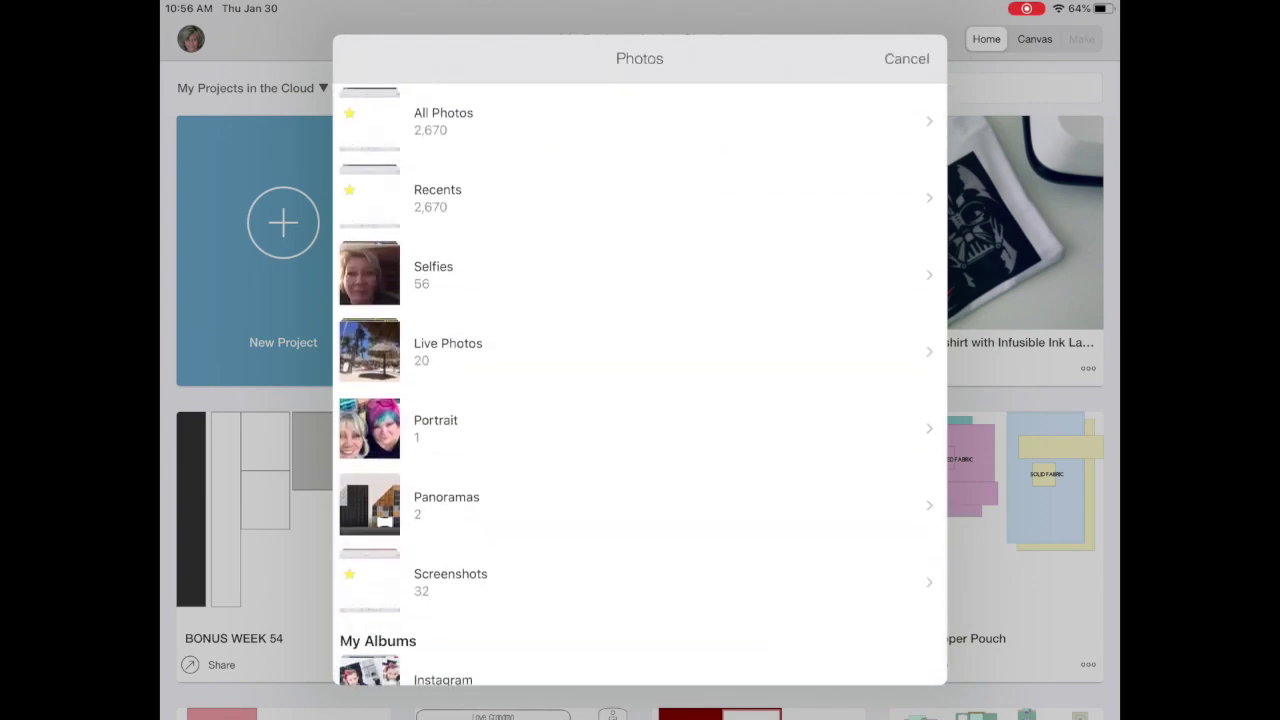
click(480, 111)
click(878, 623)
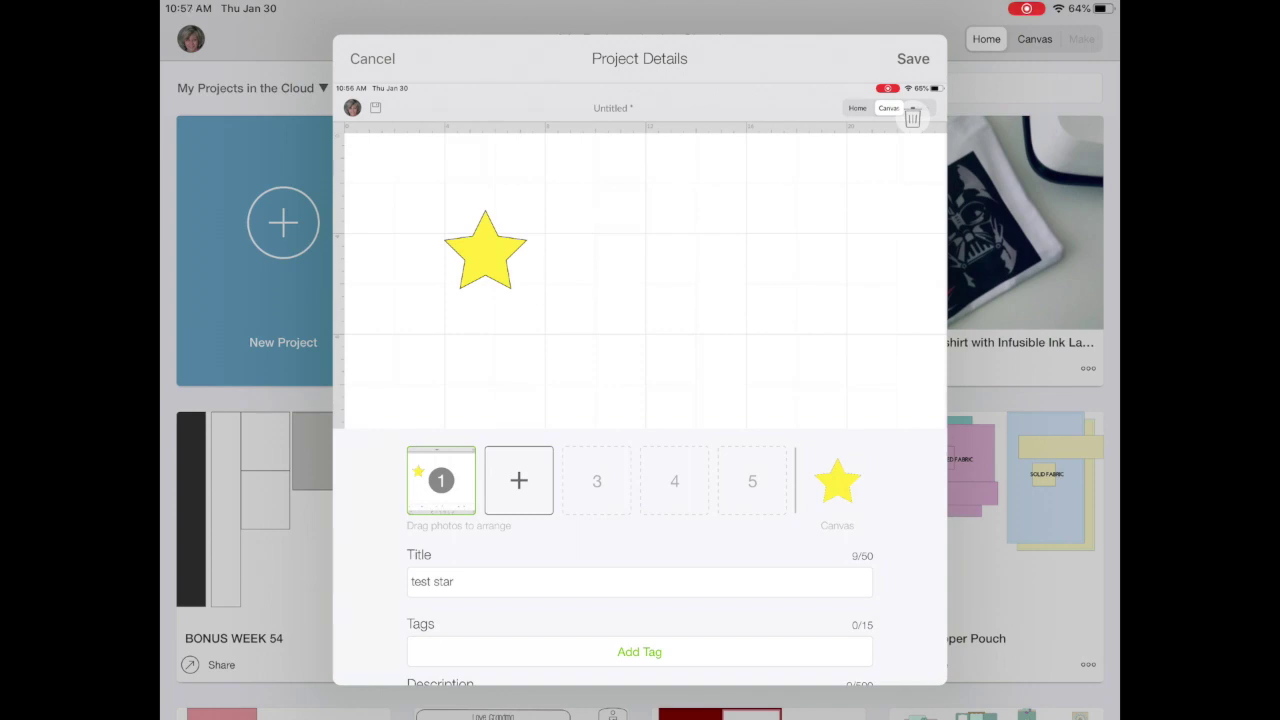
Tag the project as Card
scroll(640, 256, down, 3)
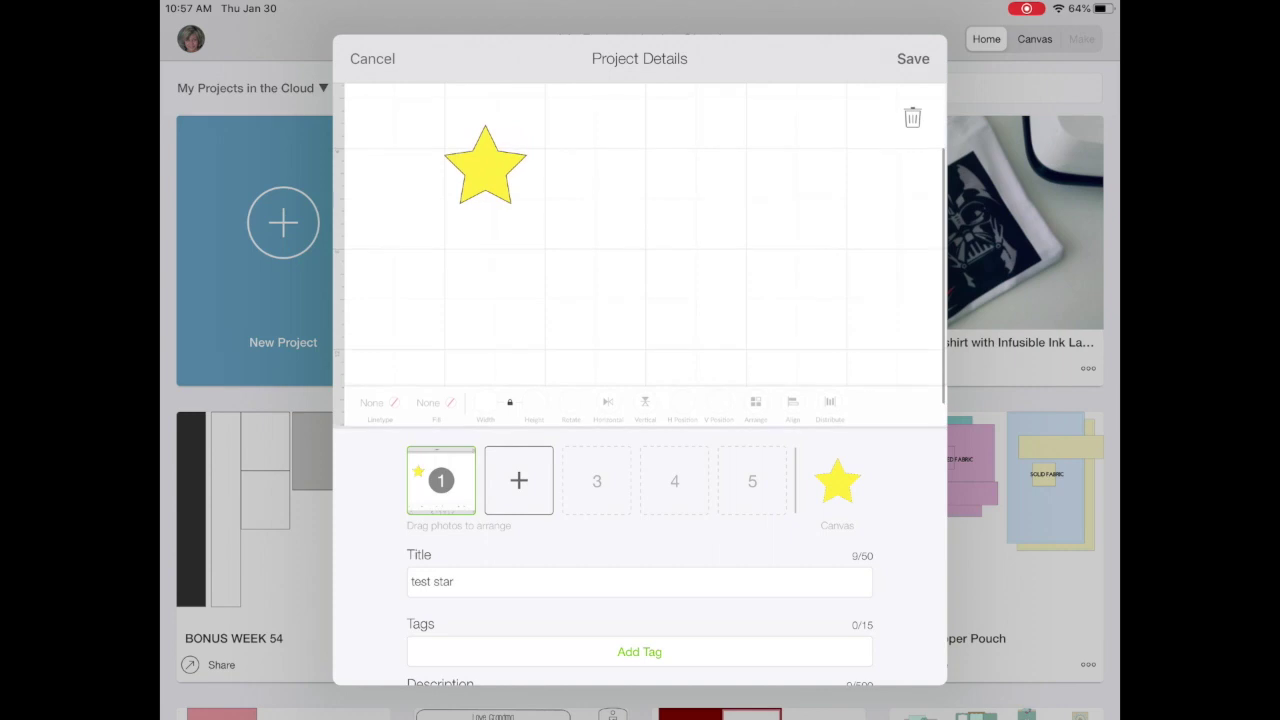
scroll(640, 400, down, 4)
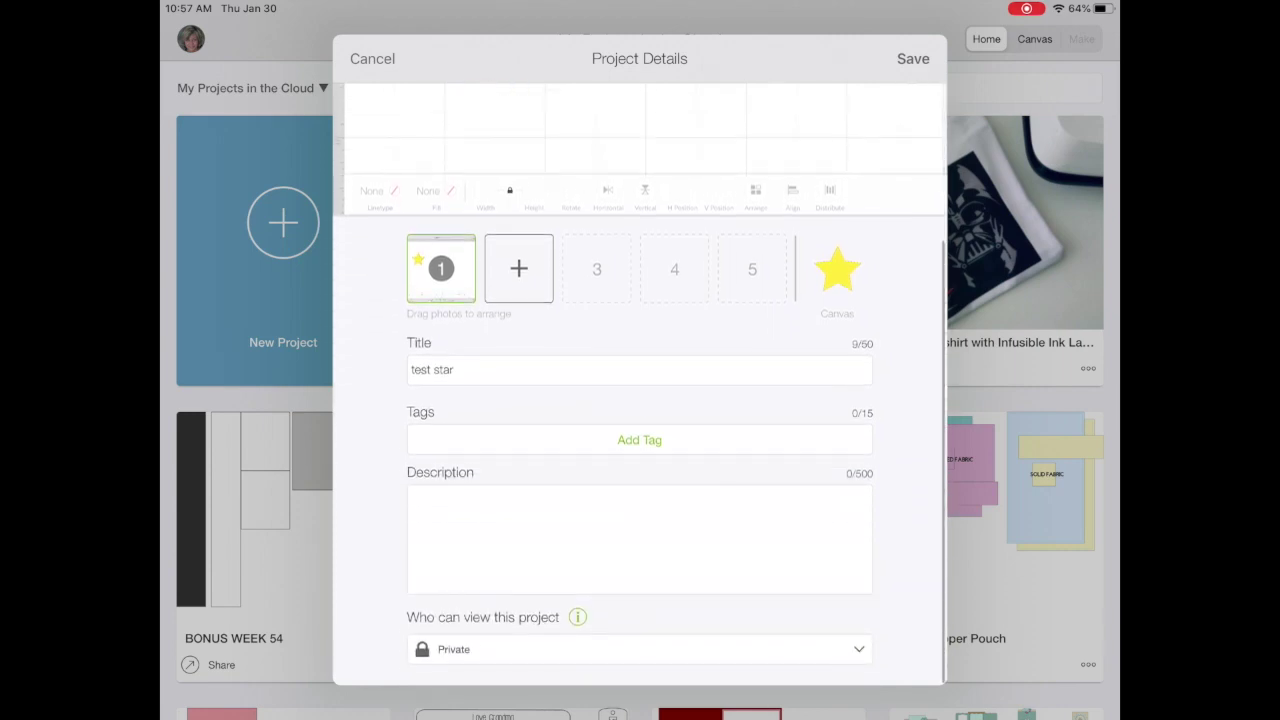
click(639, 440)
click(436, 408)
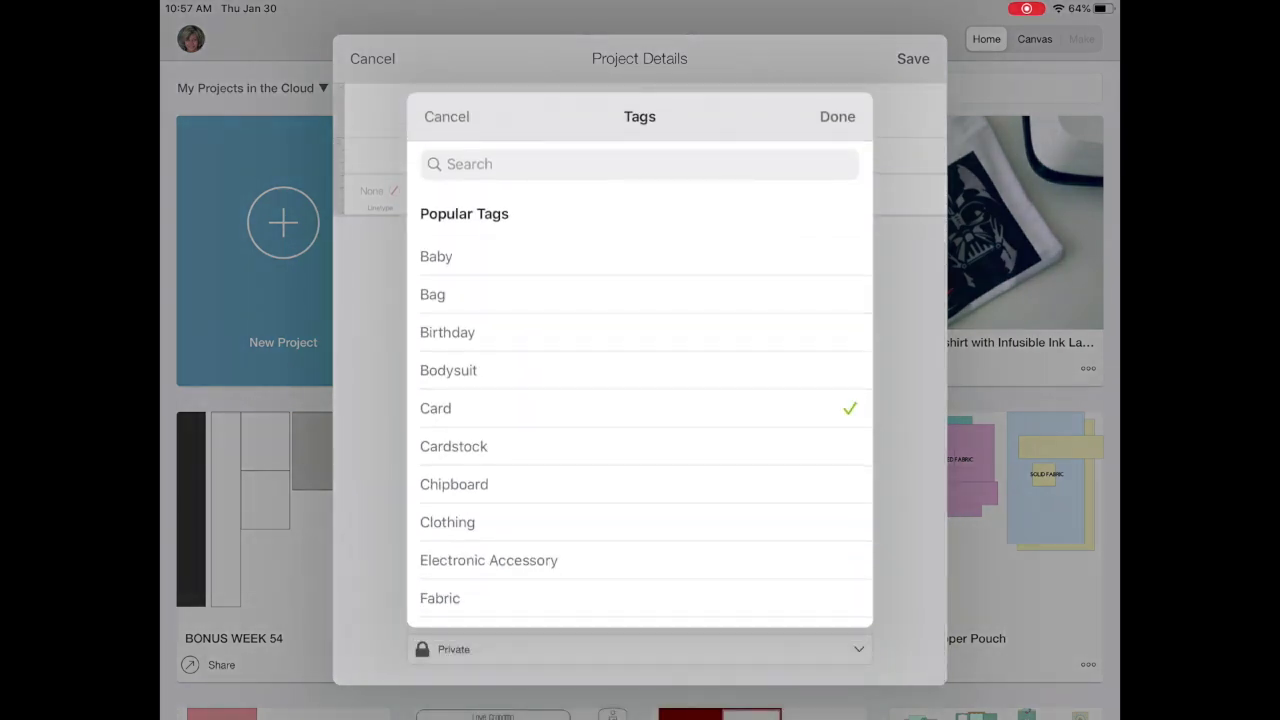
click(837, 116)
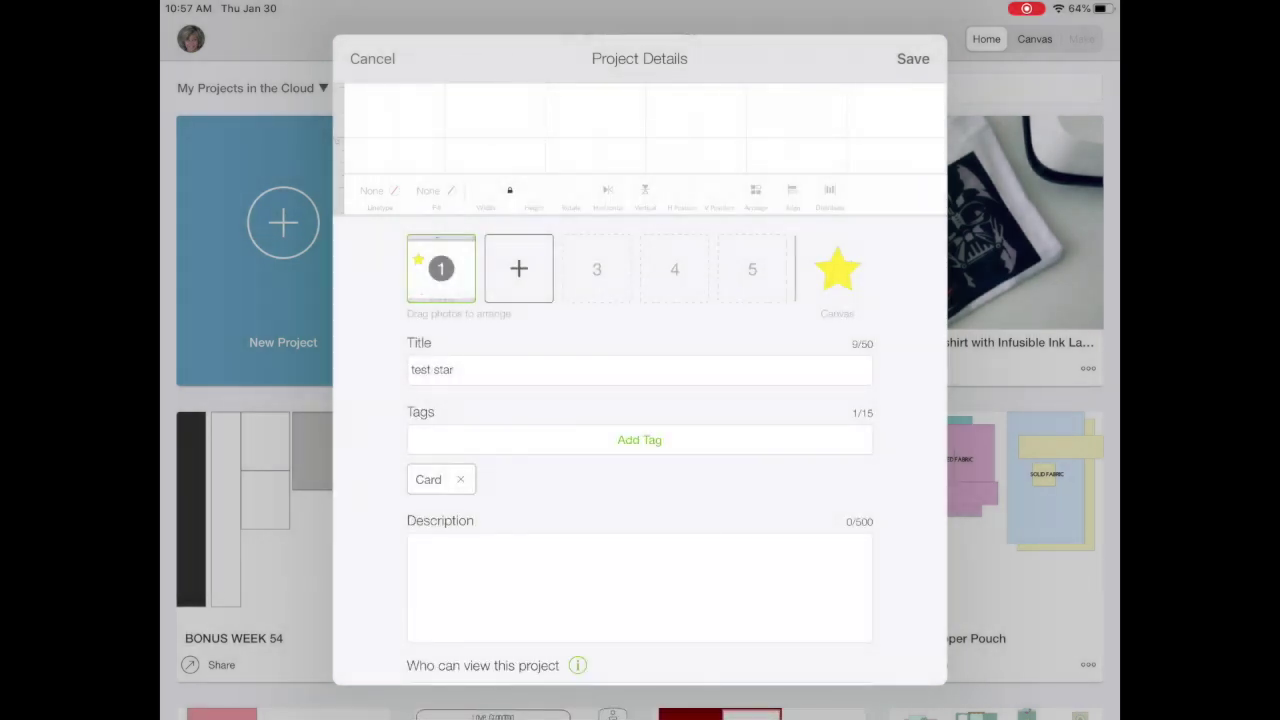
Enter 'Test star' as the project description
click(639, 587)
text(Te)
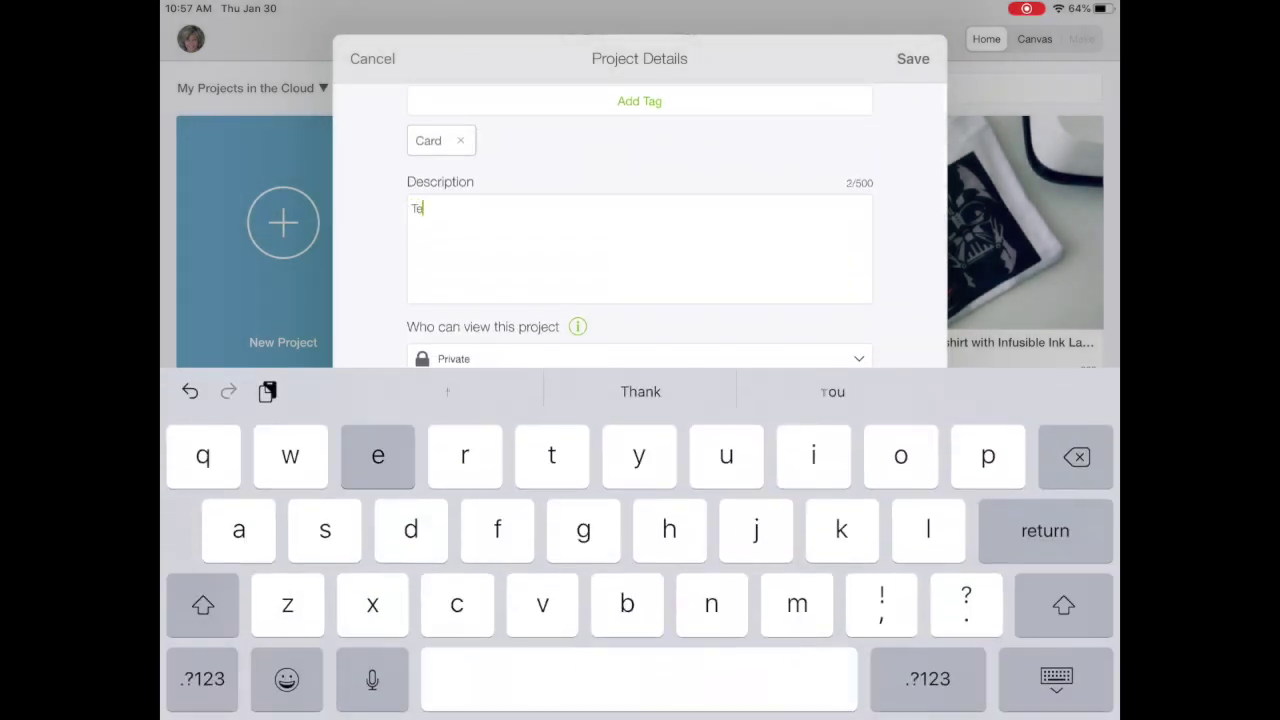
text(st star)
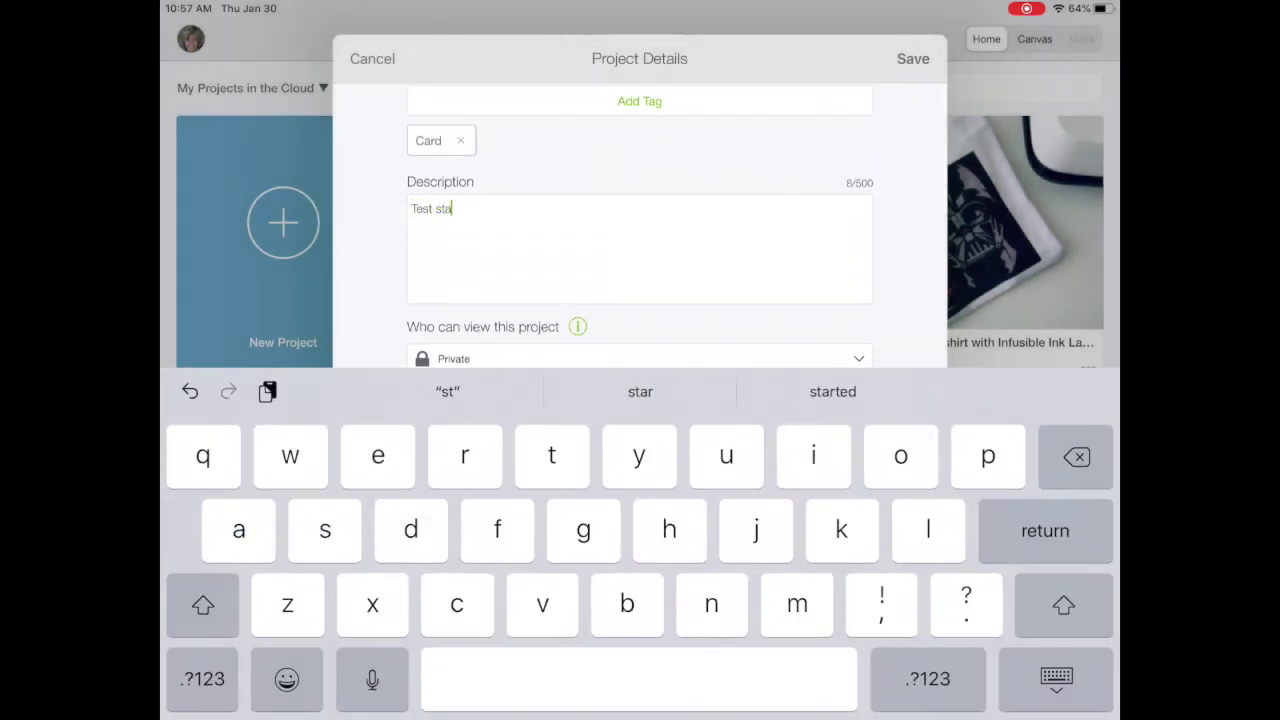
click(1056, 679)
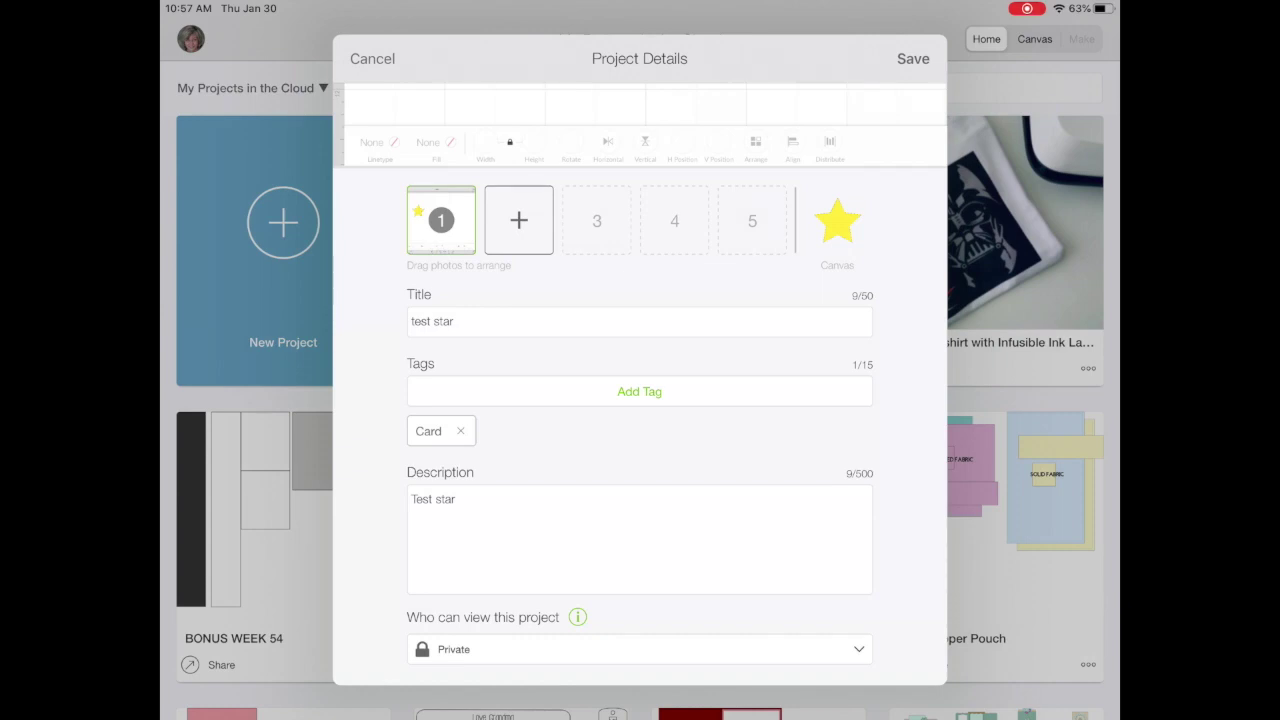
click(639, 649)
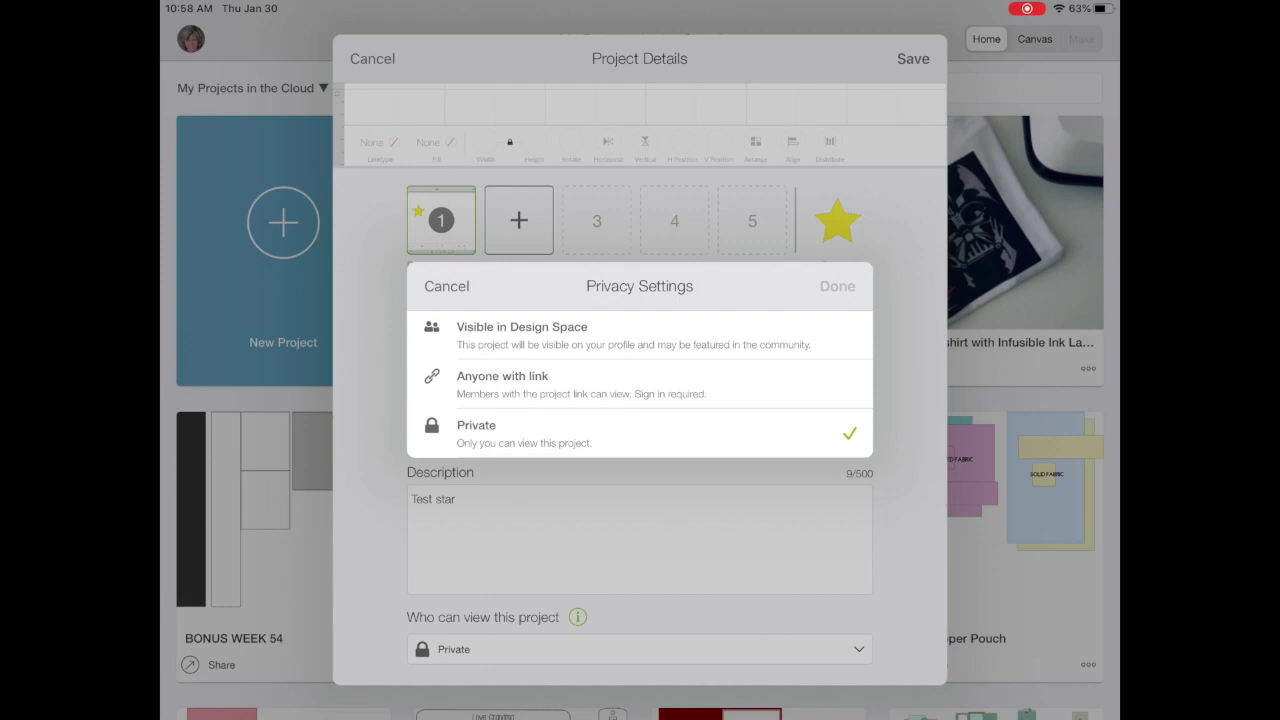
Set the test star project's visibility to Anyone with link and copy its project link
click(600, 383)
click(837, 286)
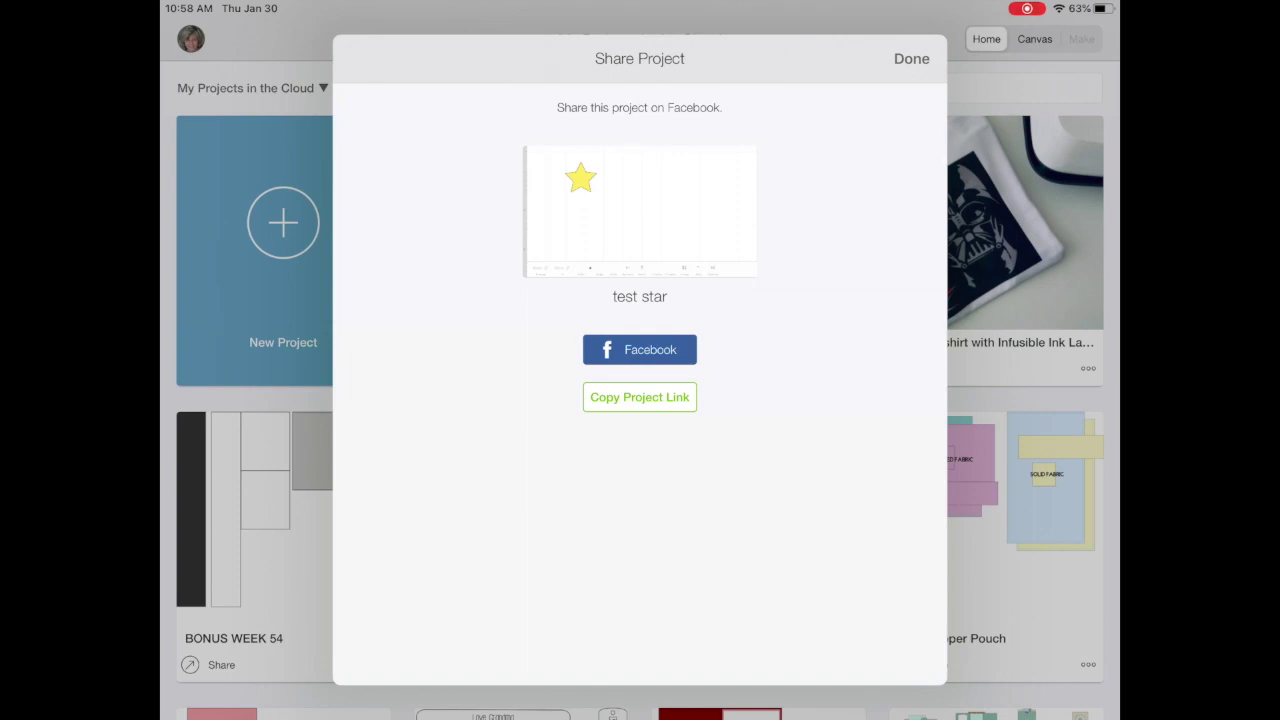
click(639, 397)
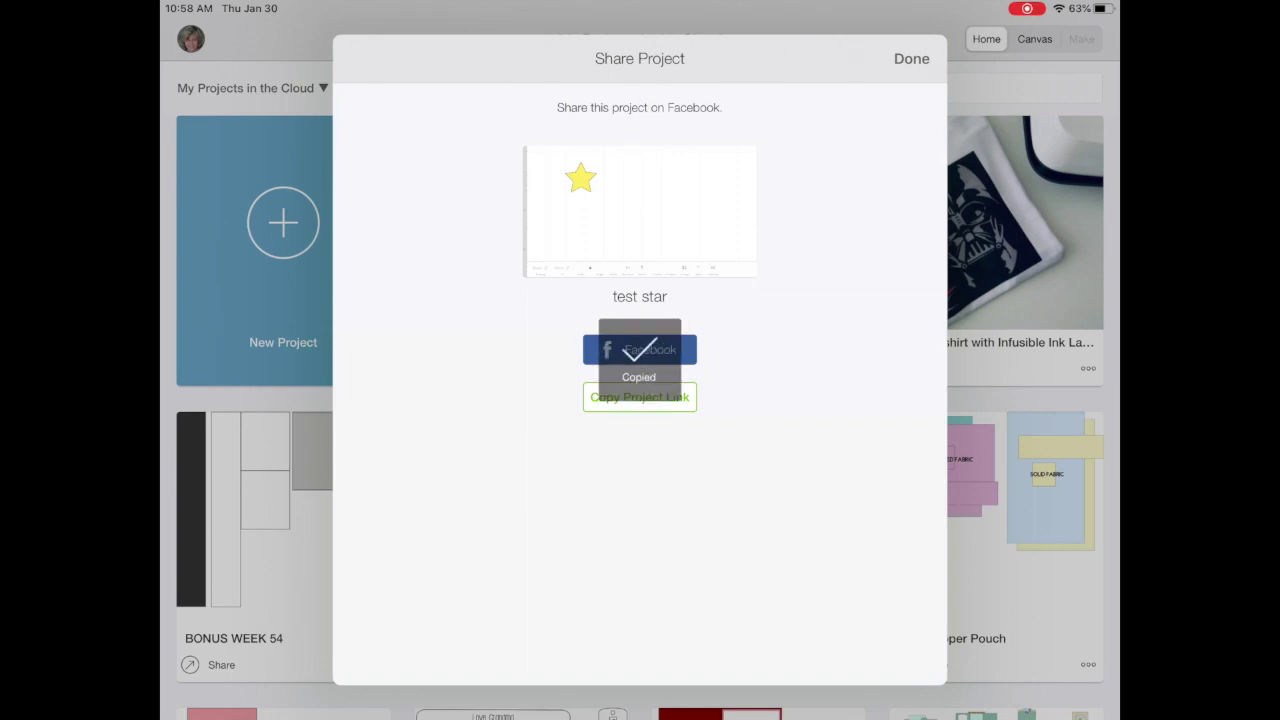
click(911, 58)
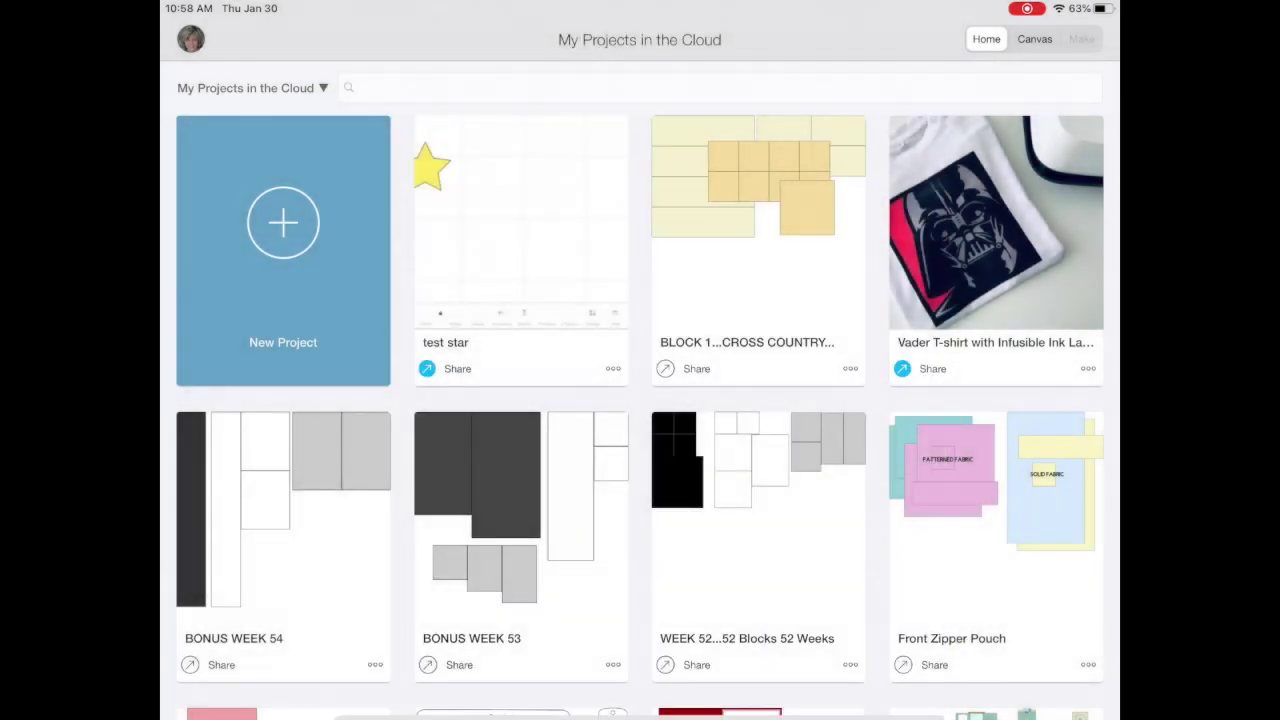
View the Cricut profile, then go to the Facebook page in Safari
click(191, 38)
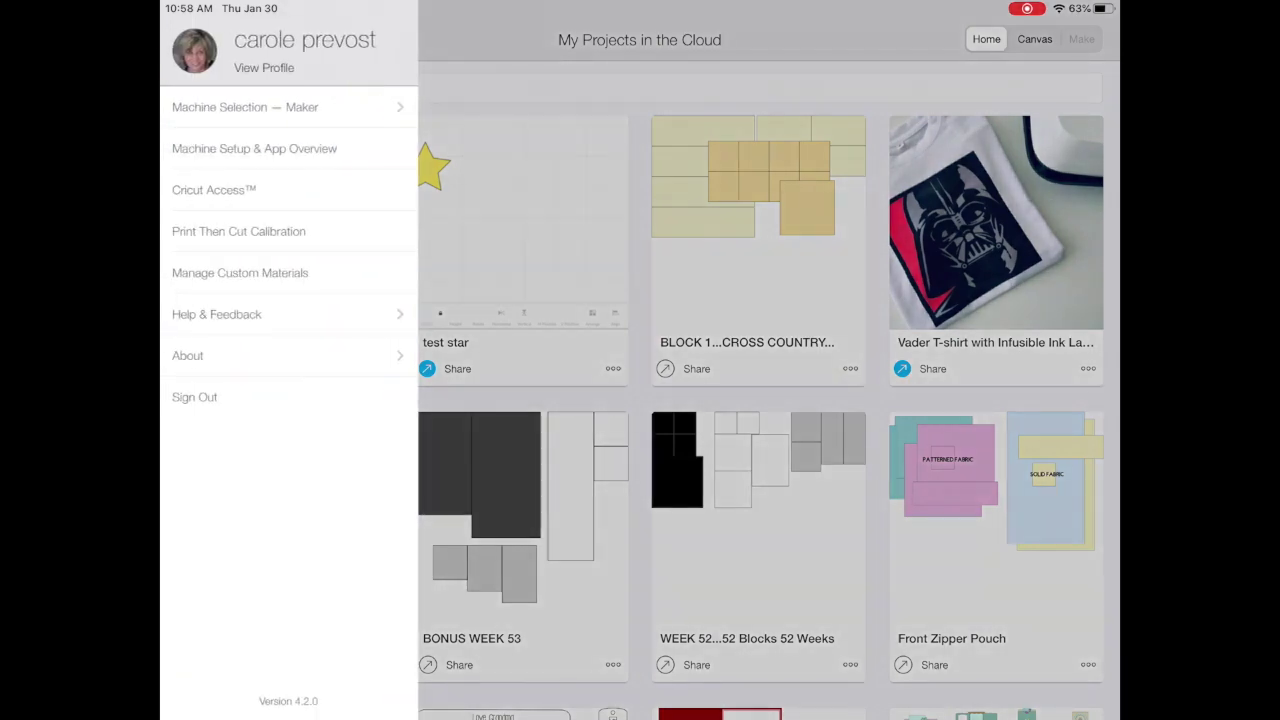
click(240, 52)
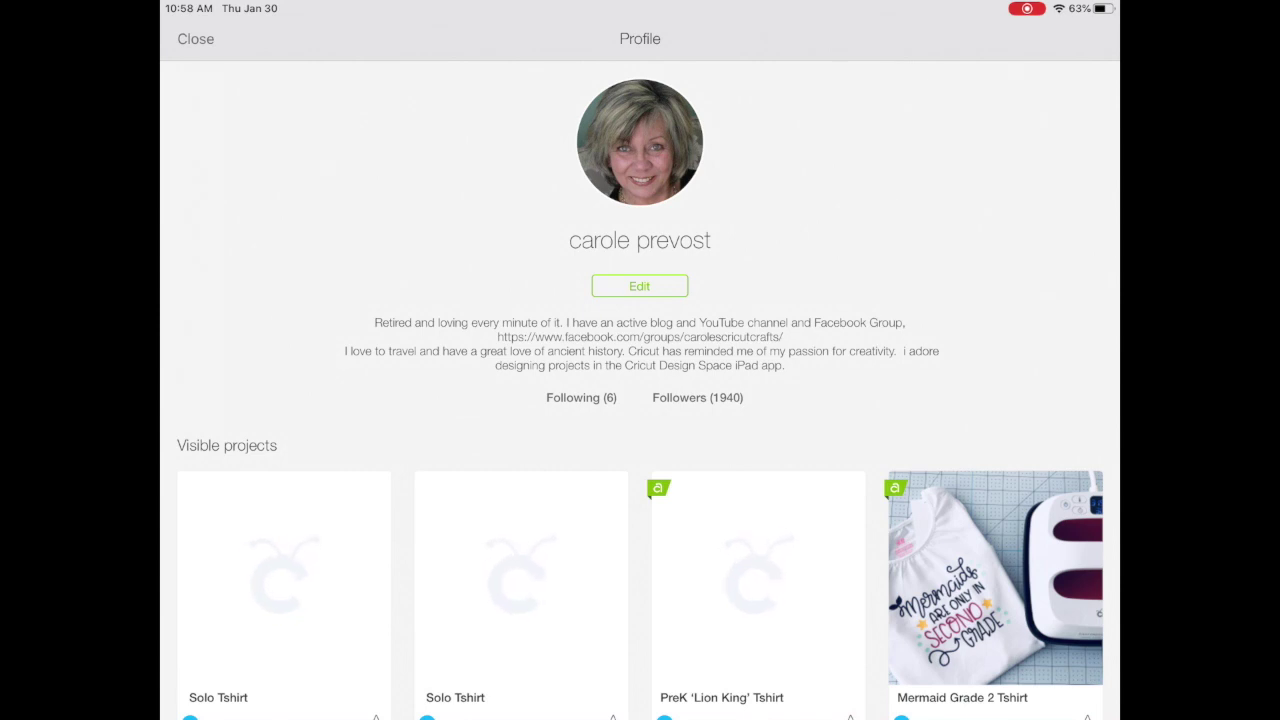
key(super)
click(466, 664)
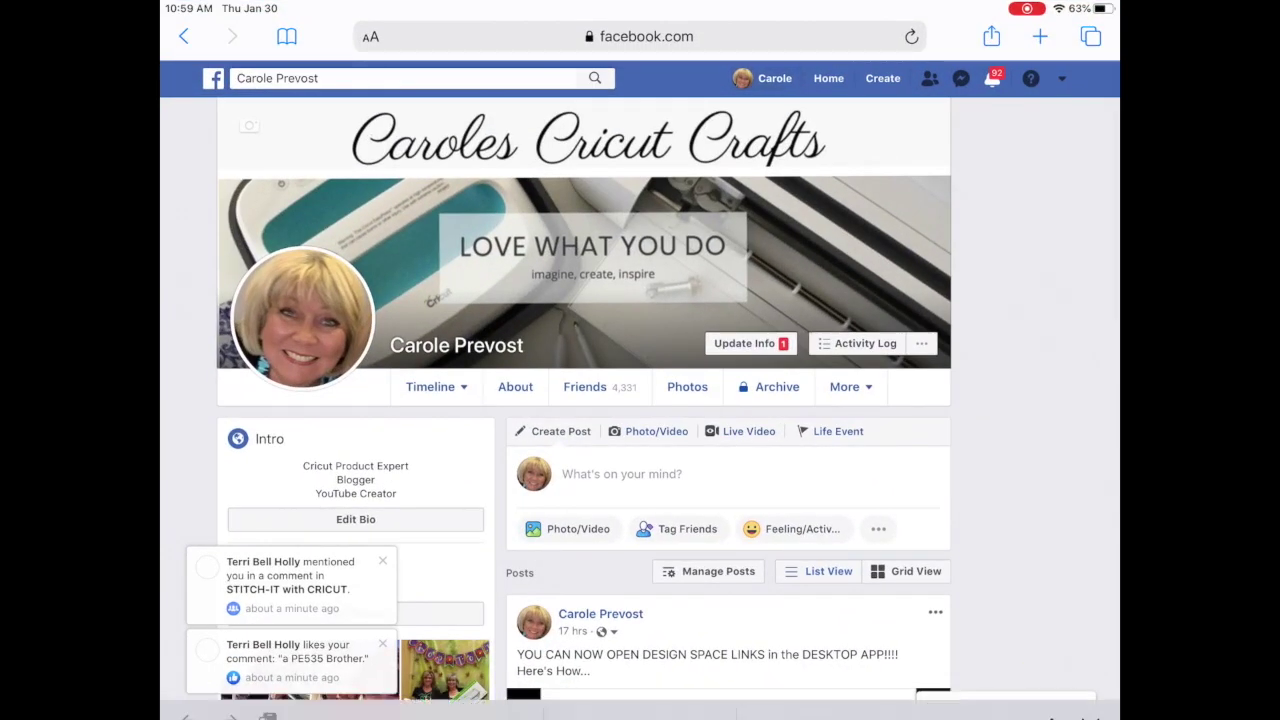
Paste the copied test star link into a new Facebook post to preview it, then discard the draft
click(621, 474)
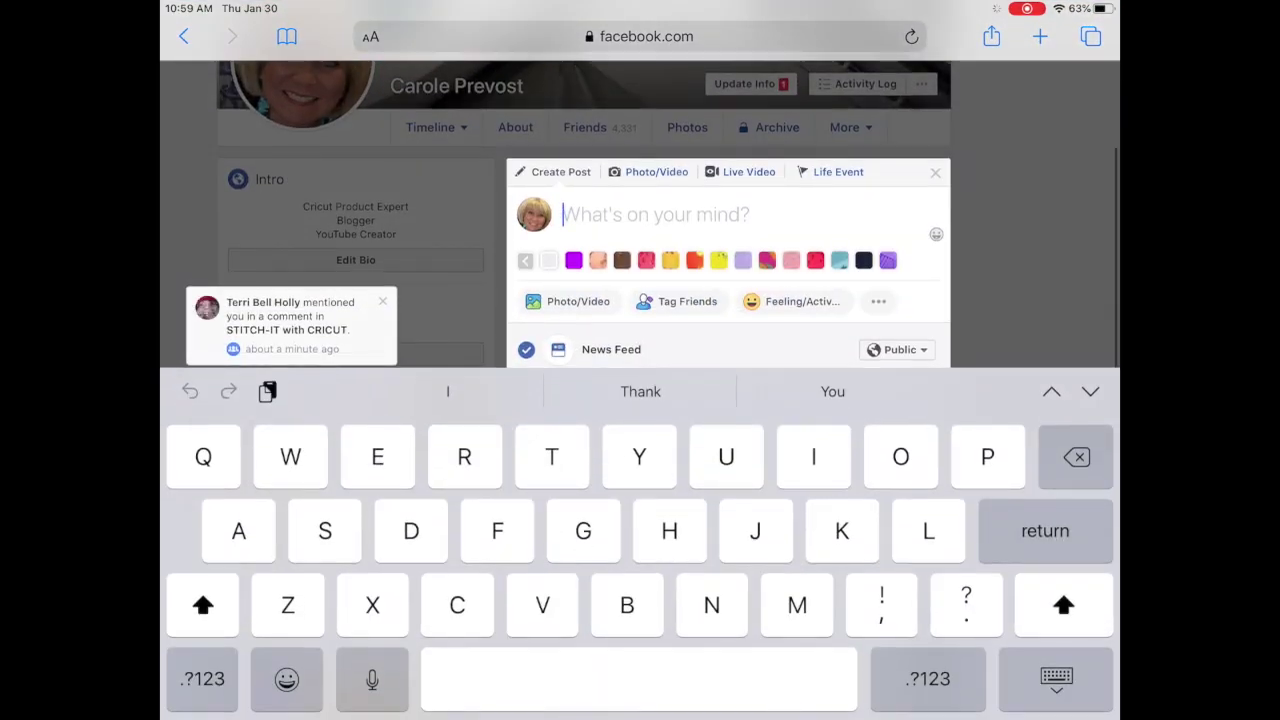
click(563, 214)
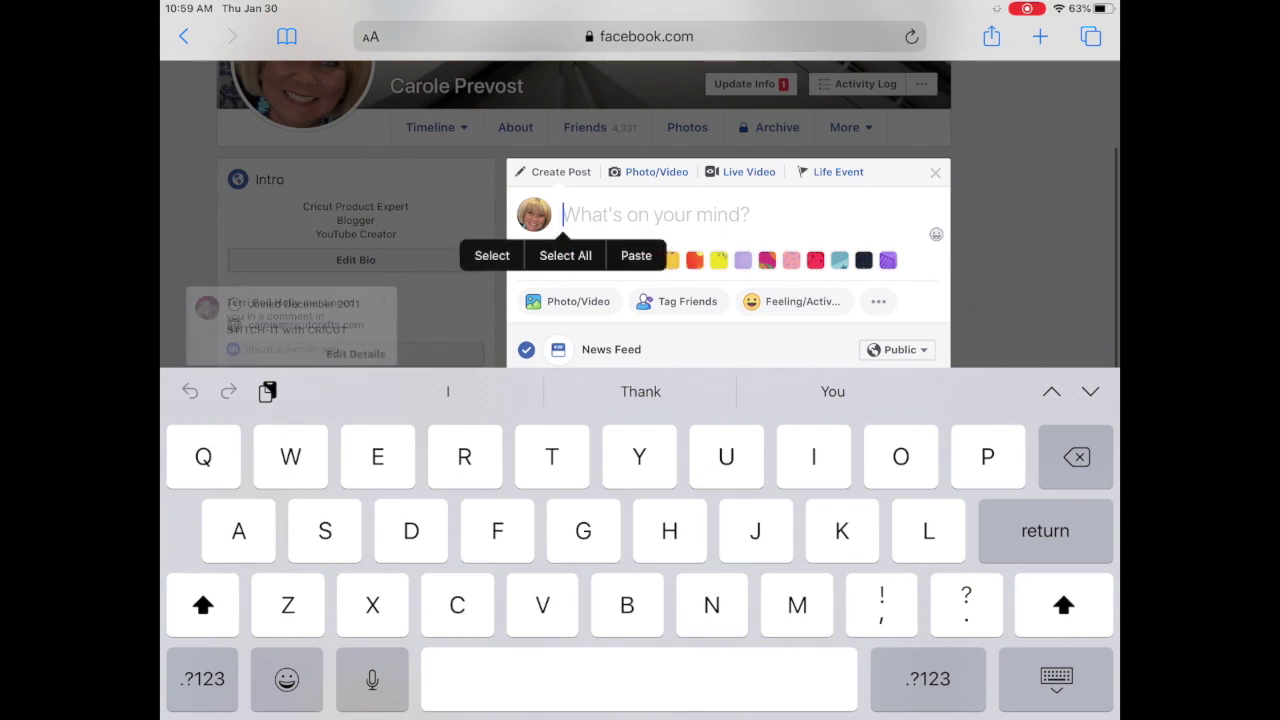
click(634, 254)
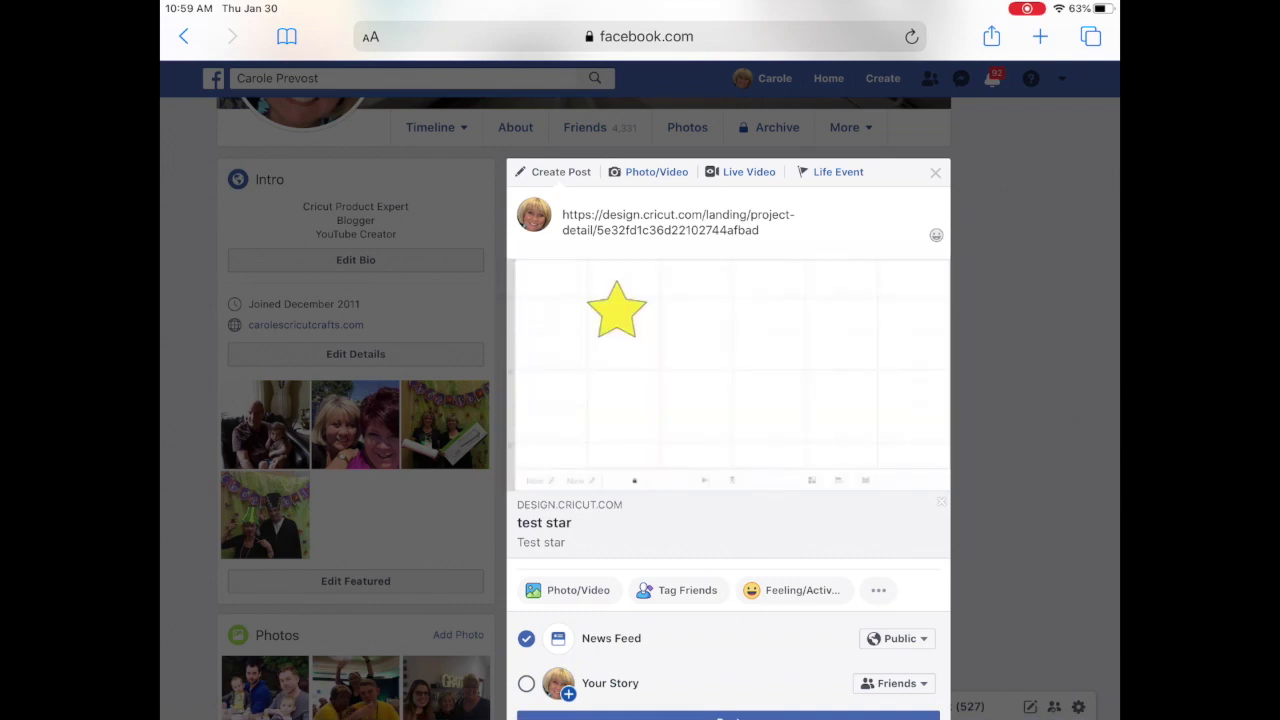
click(935, 172)
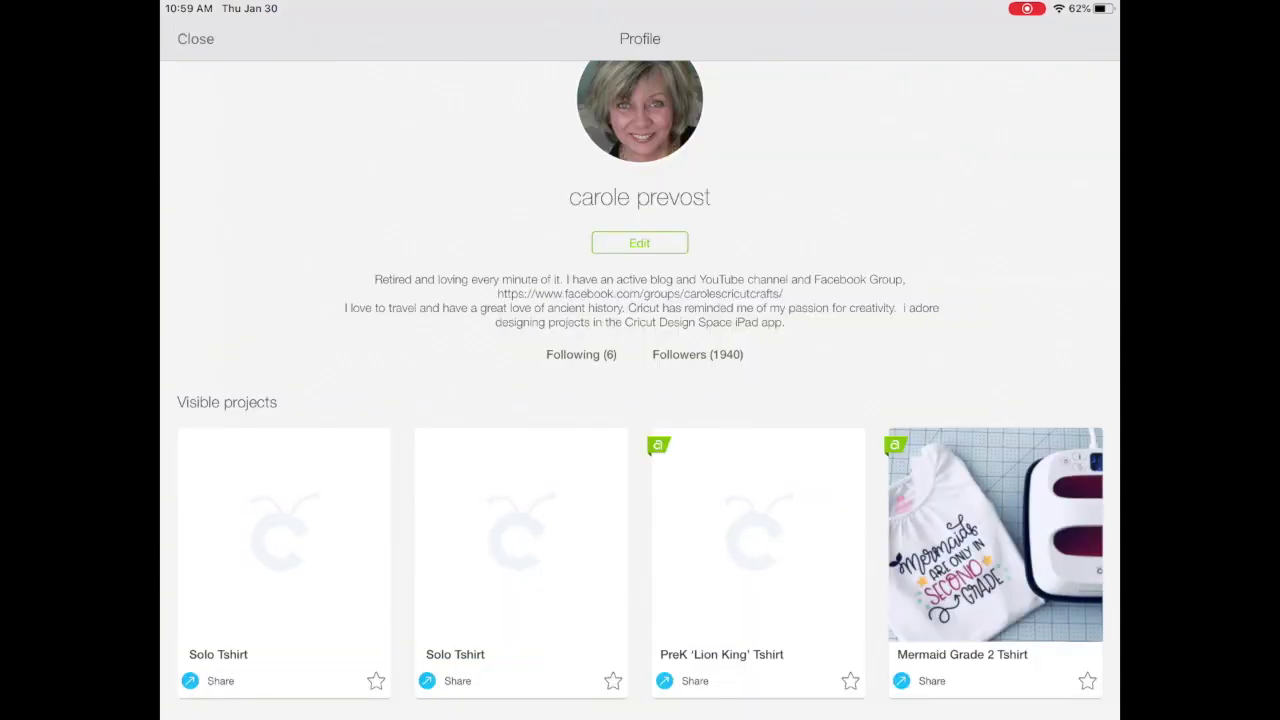